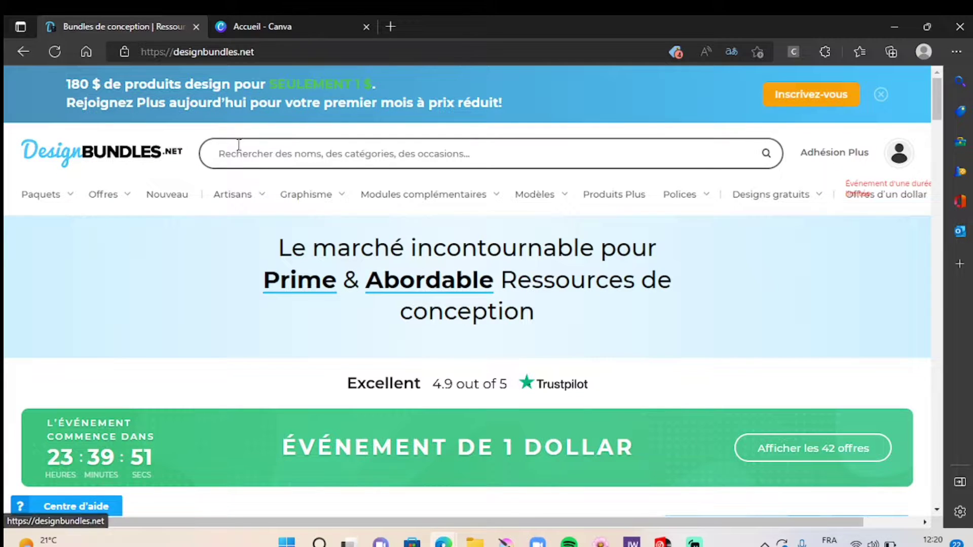
# Step: Open the free designs section (Designs gratuits) of the Design Bundles site
pyautogui.moveTo(558, 200)
pyautogui.rightClick(579, 228)
pyautogui.click(518, 148)
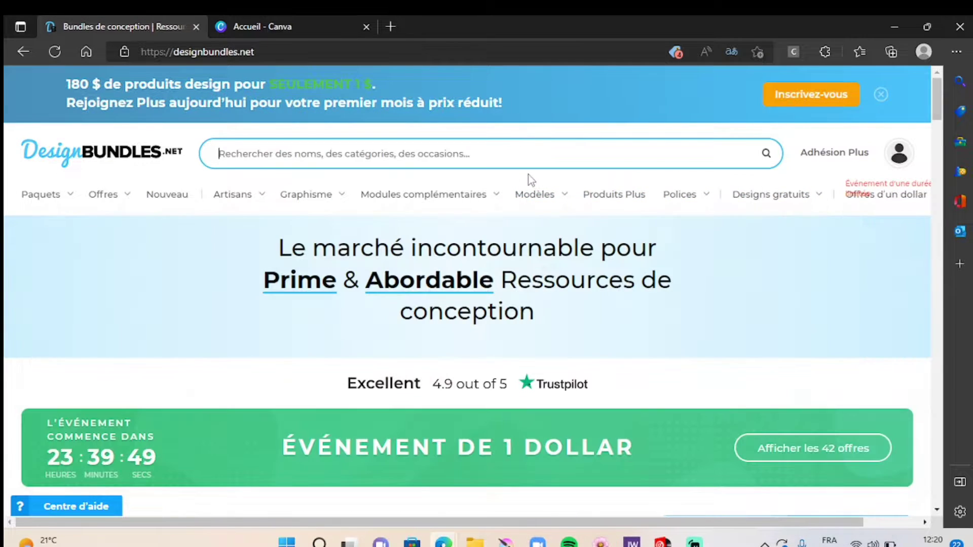
pyautogui.moveTo(774, 206)
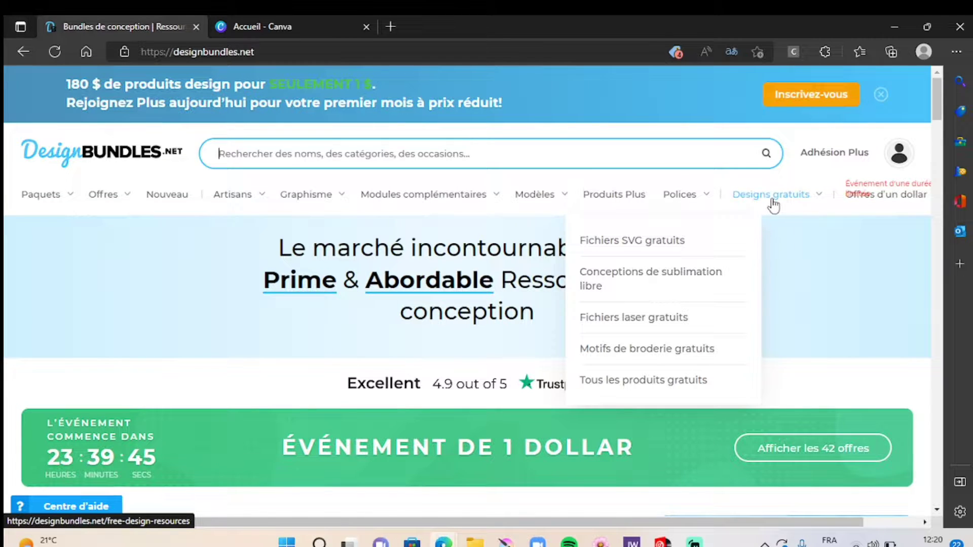
pyautogui.click(773, 203)
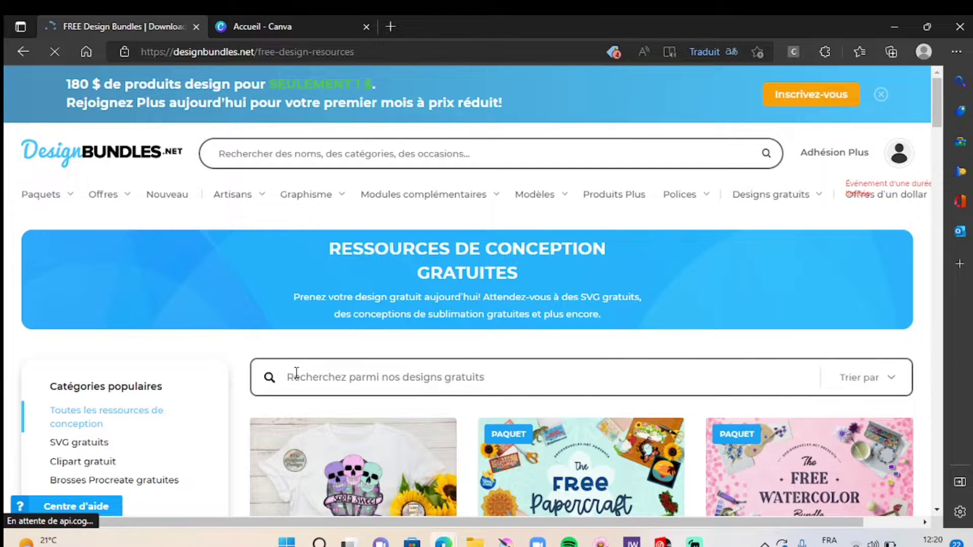
# Step: Search the free design resources for "clipart mariage"
pyautogui.click(329, 376)
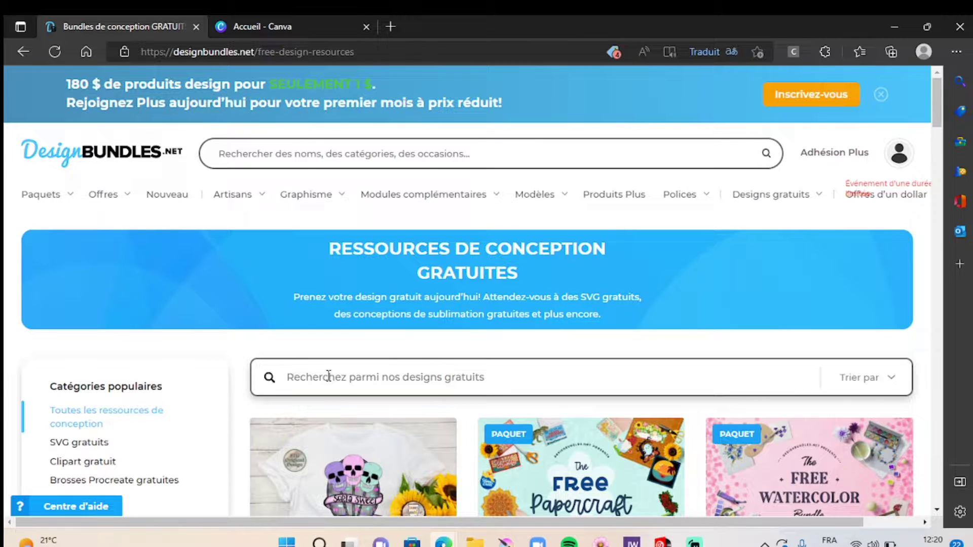
pyautogui.write('cli')
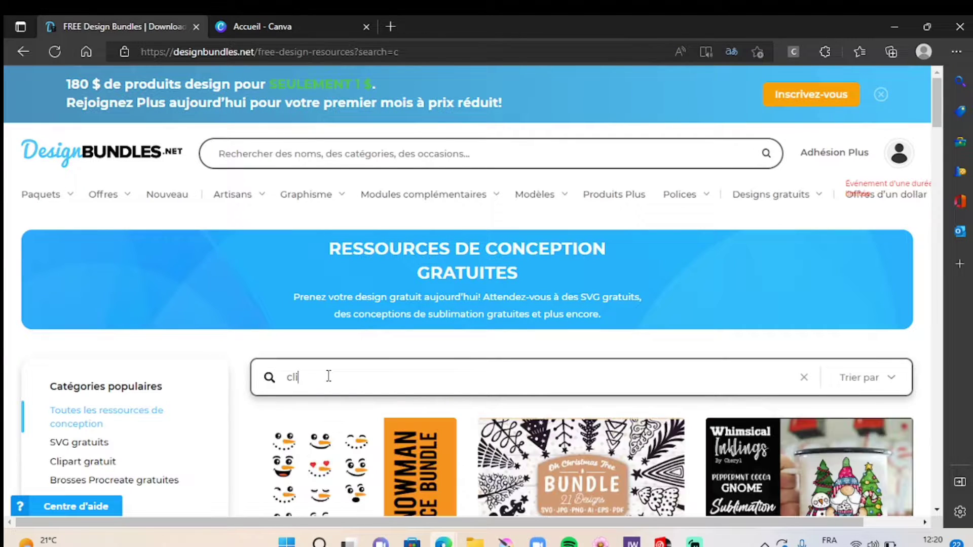
pyautogui.write('part')
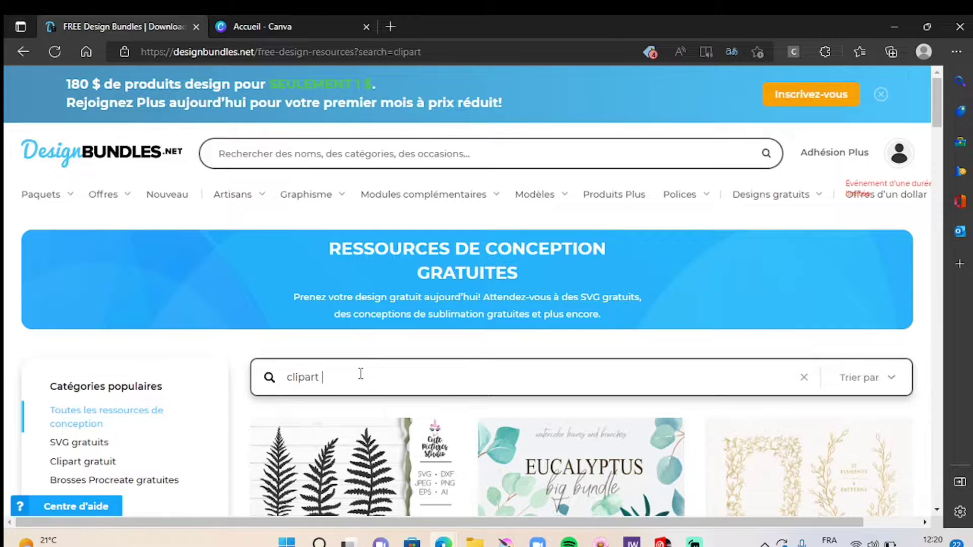
pyautogui.write('mar')
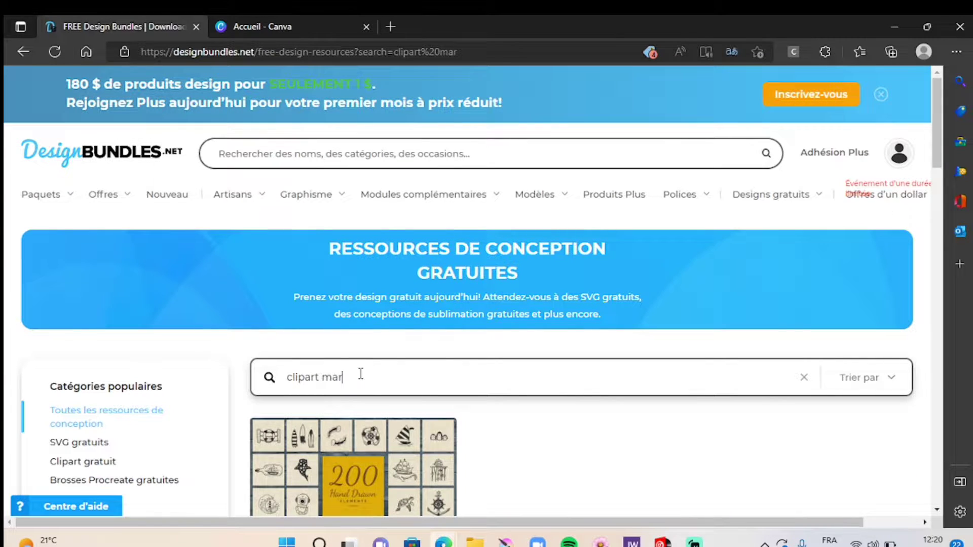
pyautogui.write('iage')
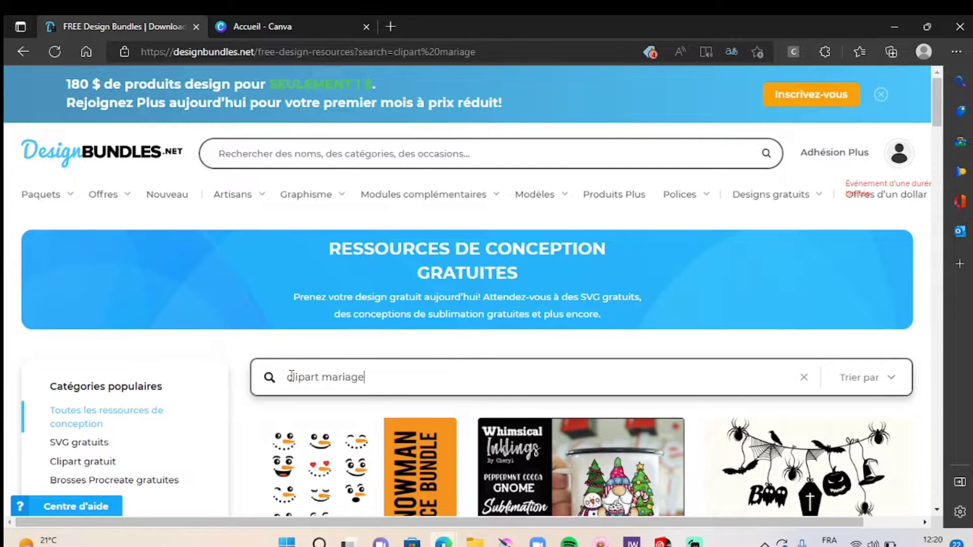
# Step: Look through the first page of search results for a suitable wedding clipart set
pyautogui.scroll(-1, 617, 386)
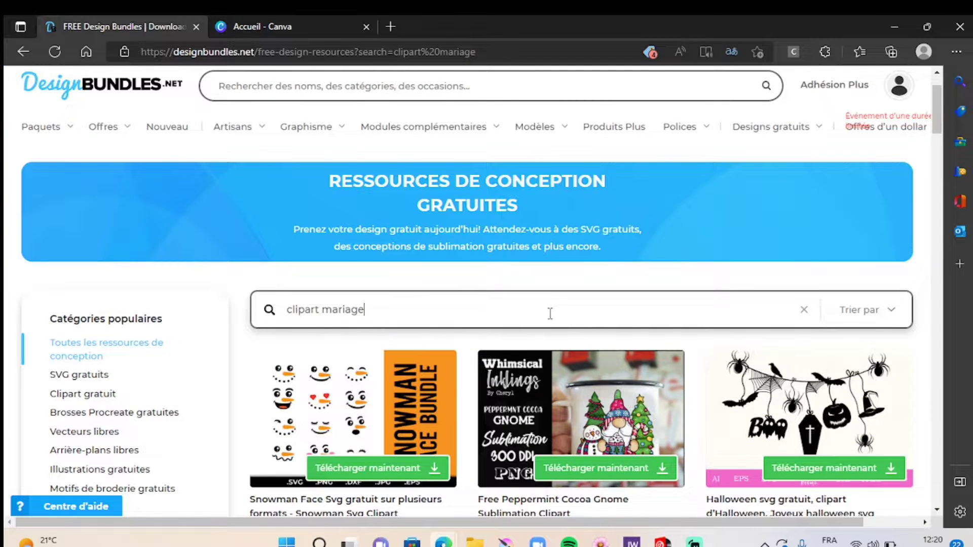
pyautogui.scroll(-4, 549, 313)
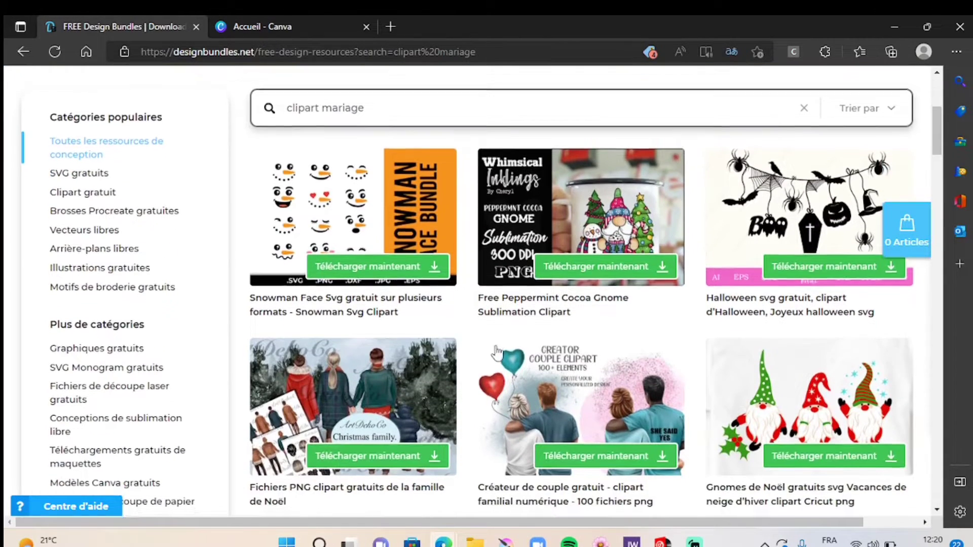
pyautogui.scroll(-2, 496, 352)
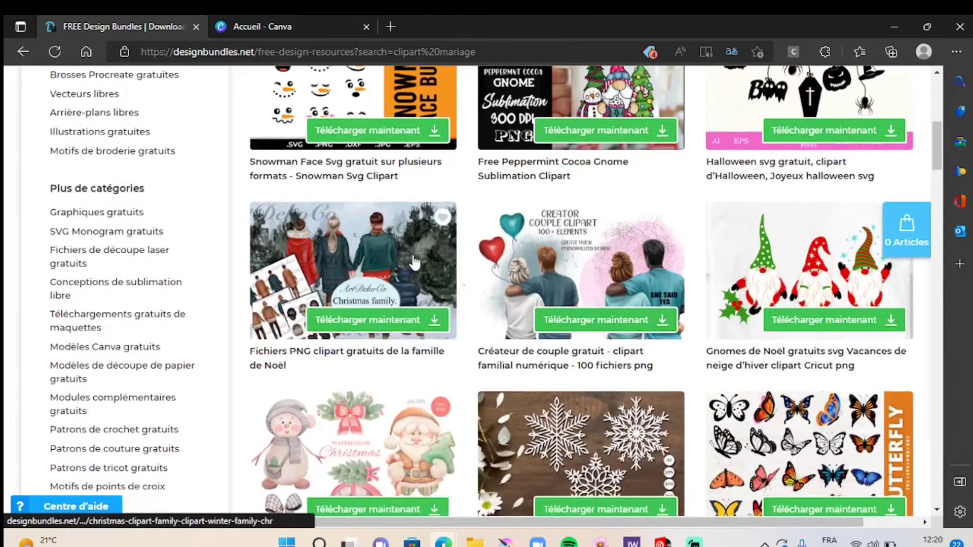
pyautogui.scroll(-1, 414, 262)
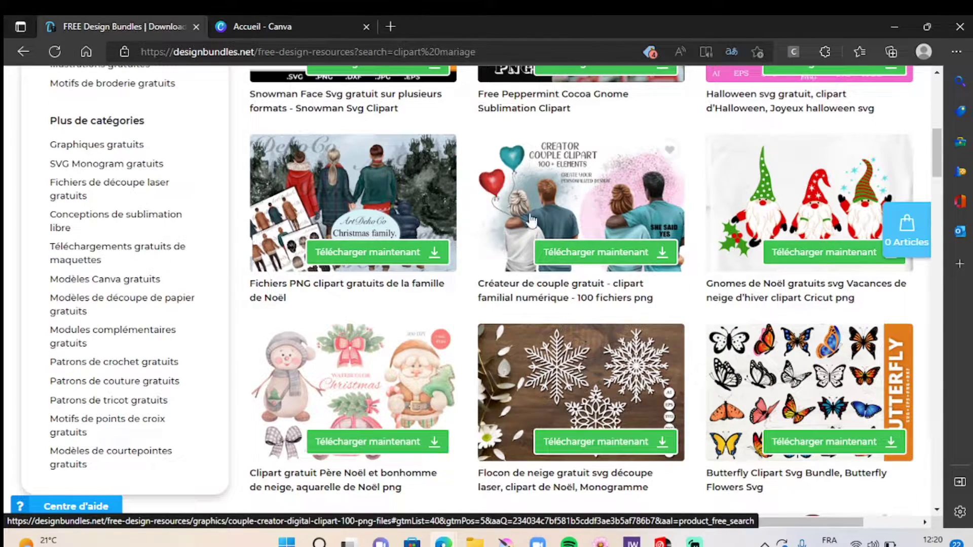
pyautogui.scroll(-2, 685, 298)
pyautogui.scroll(-3, 685, 298)
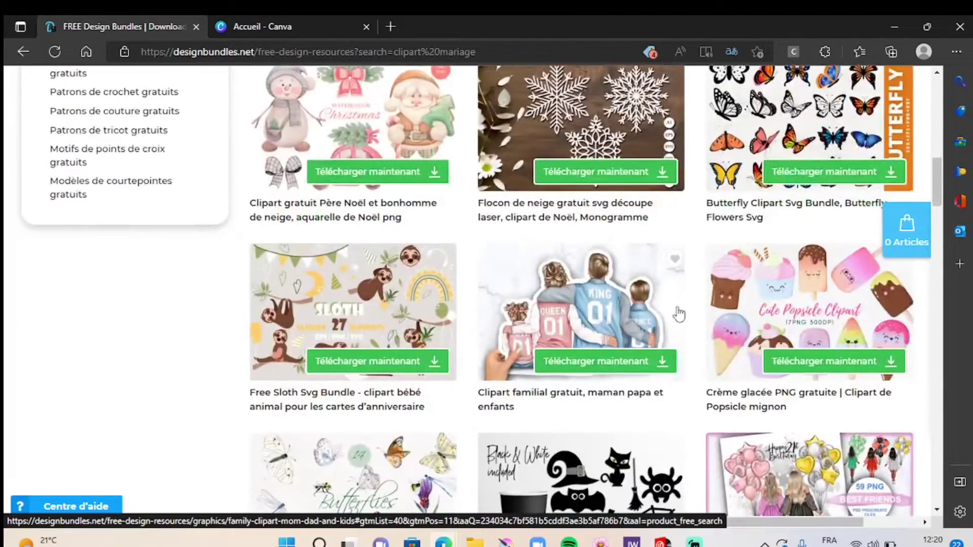
pyautogui.scroll(-5, 651, 310)
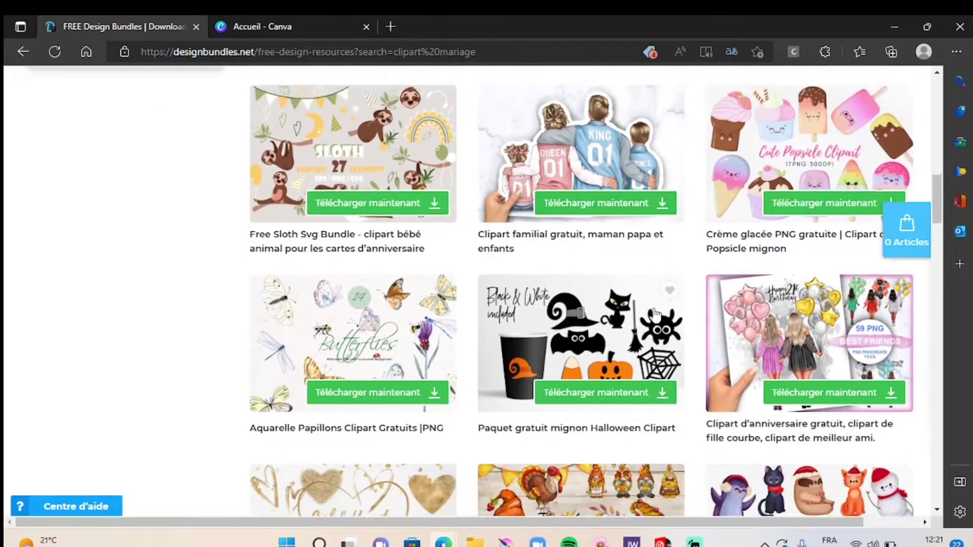
pyautogui.scroll(-3, 668, 320)
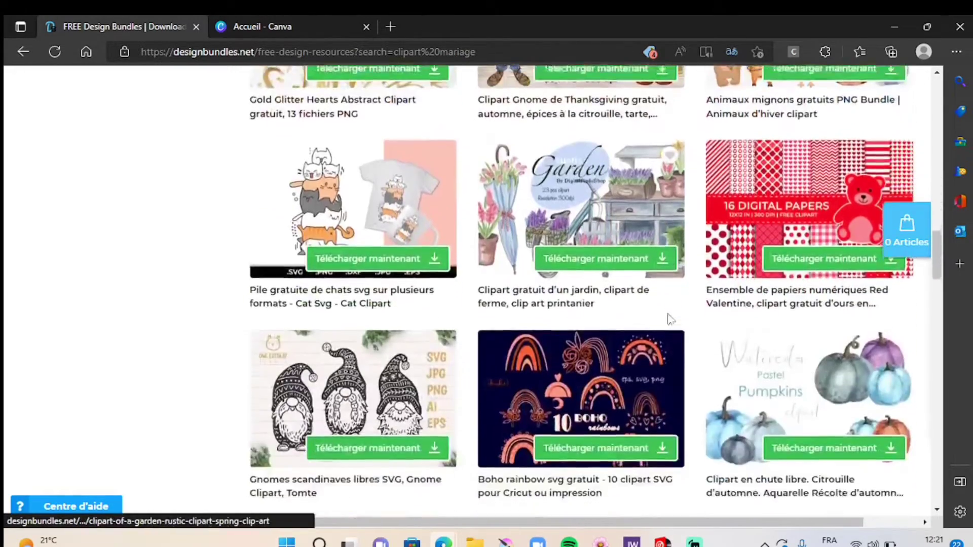
pyautogui.scroll(-7, 674, 323)
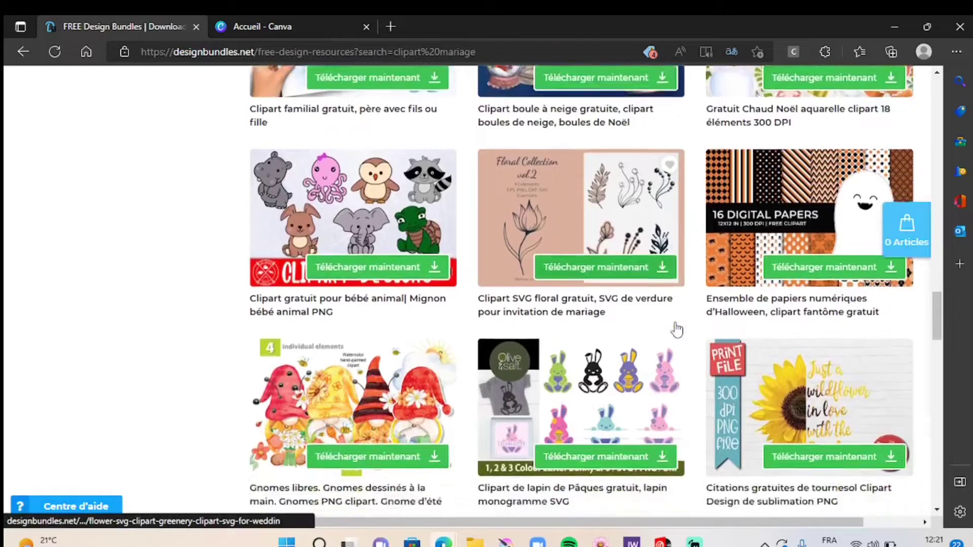
pyautogui.scroll(-3, 679, 334)
pyautogui.scroll(5, 679, 332)
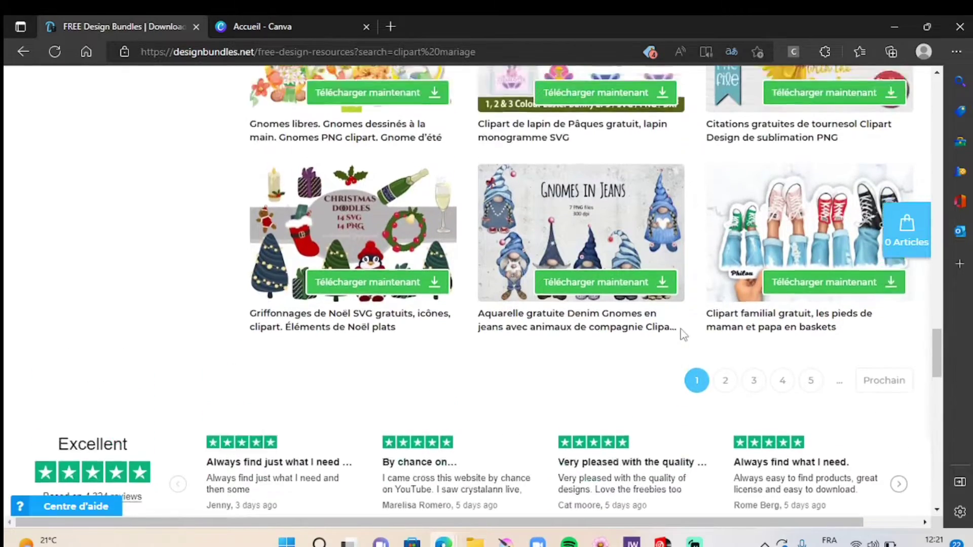
pyautogui.scroll(-1, 659, 385)
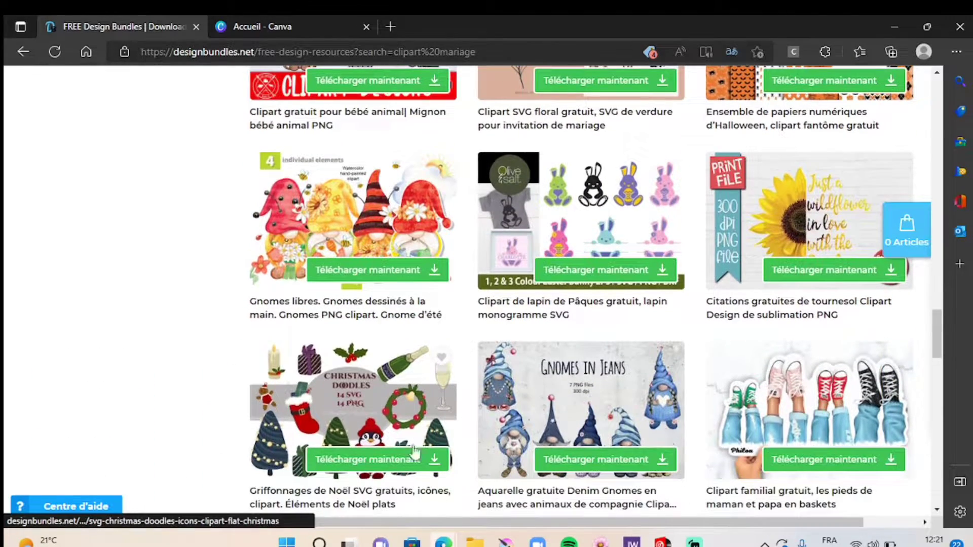
pyautogui.scroll(4, 644, 319)
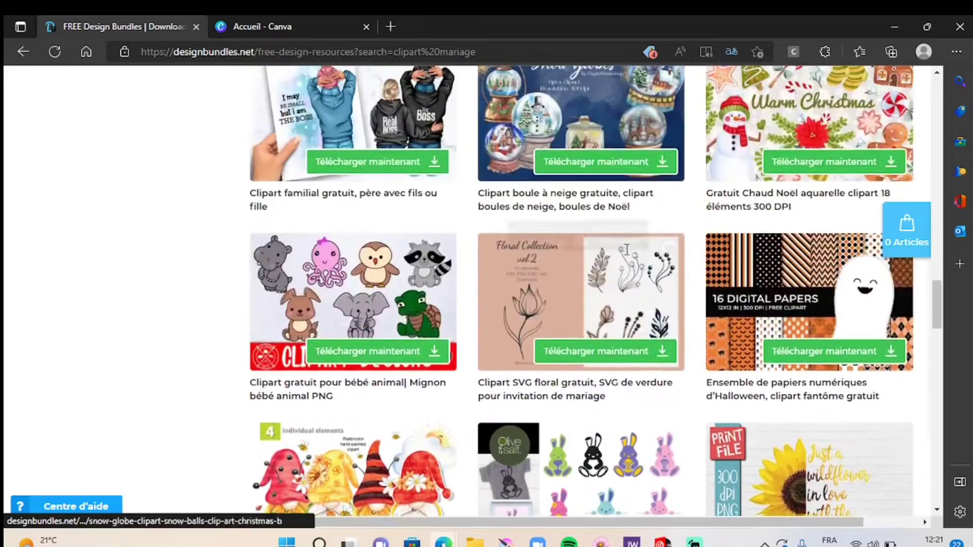
pyautogui.scroll(-4, 641, 313)
pyautogui.scroll(-4, 640, 313)
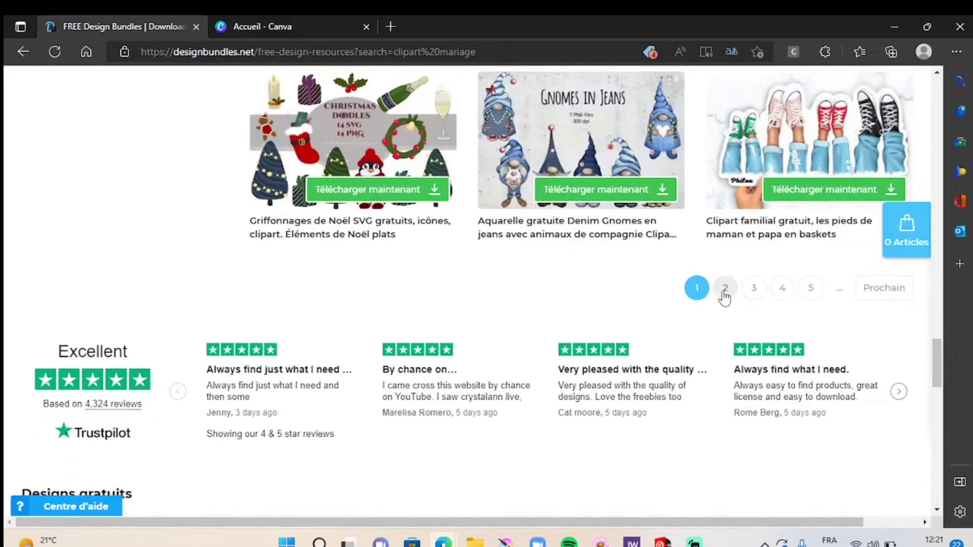
# Step: On page 2 of the results, download the free clipart set "Mariage gratuit clipart les mariés" and confirm the download
pyautogui.click(725, 351)
pyautogui.scroll(-4, 432, 300)
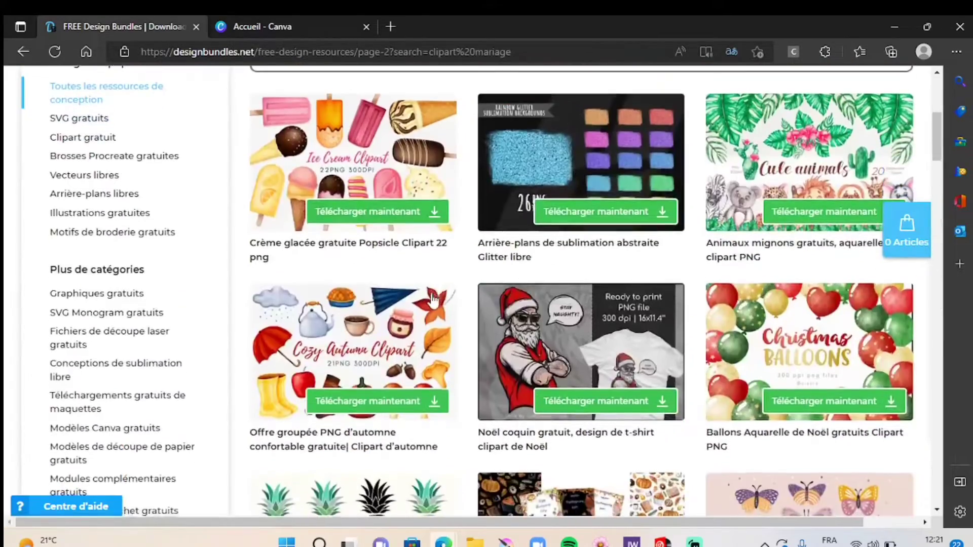
pyautogui.scroll(-10, 433, 300)
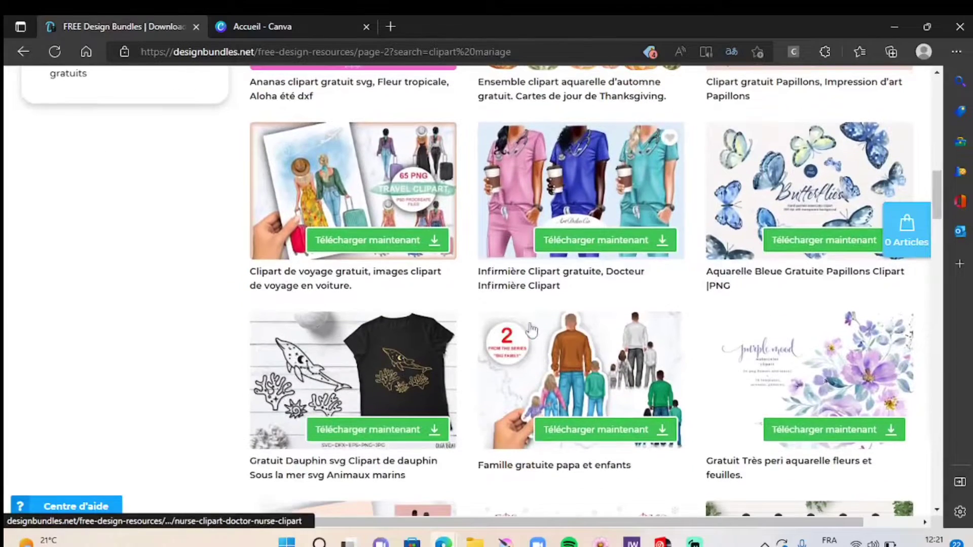
pyautogui.scroll(-3, 602, 345)
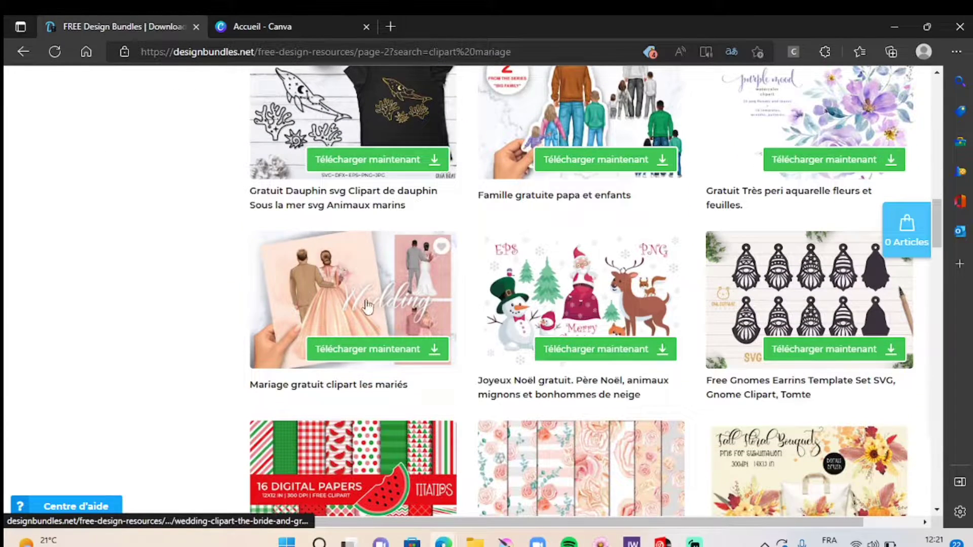
pyautogui.click(364, 357)
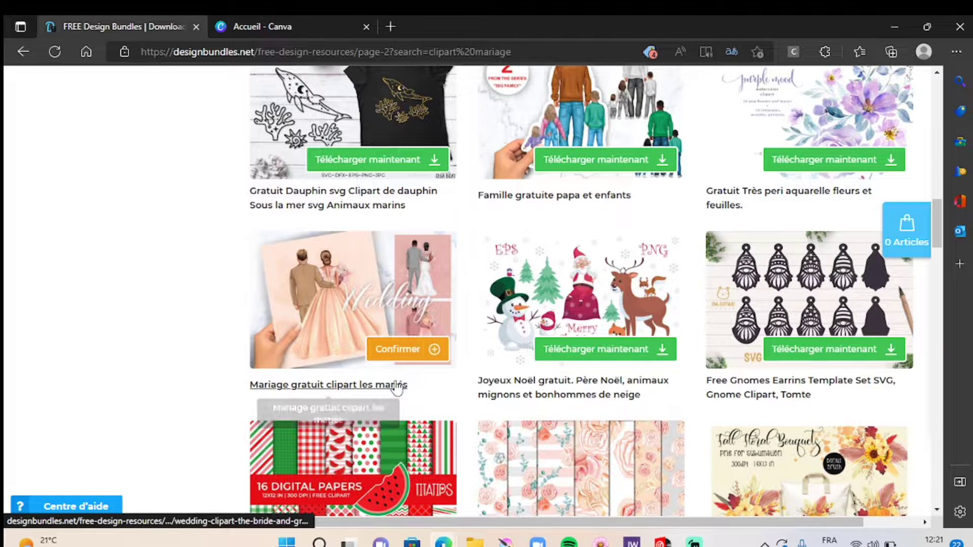
pyautogui.click(434, 354)
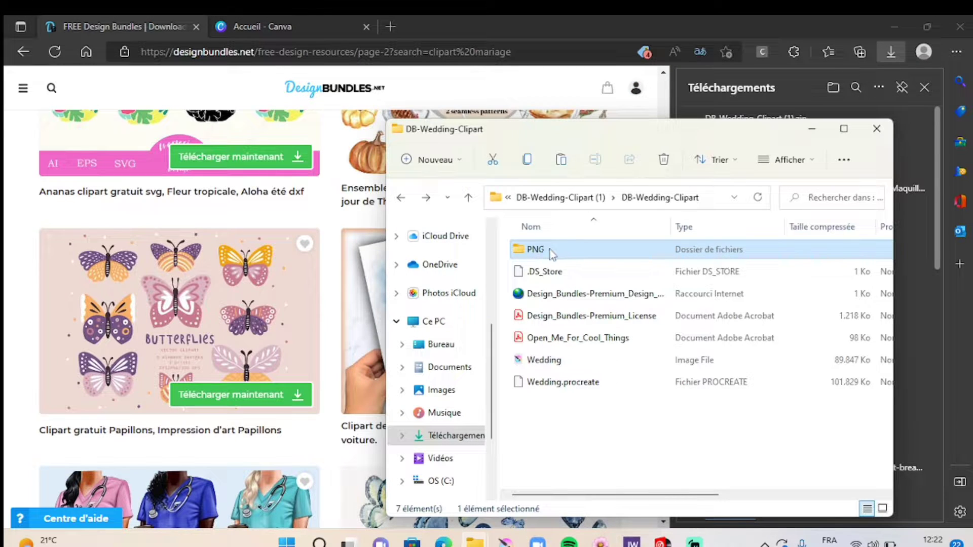
# Step: Extract the entire downloaded wedding clipart archive to the DB-Wedding-Clipart (1) folder in Downloads
pyautogui.rightClick(550, 254)
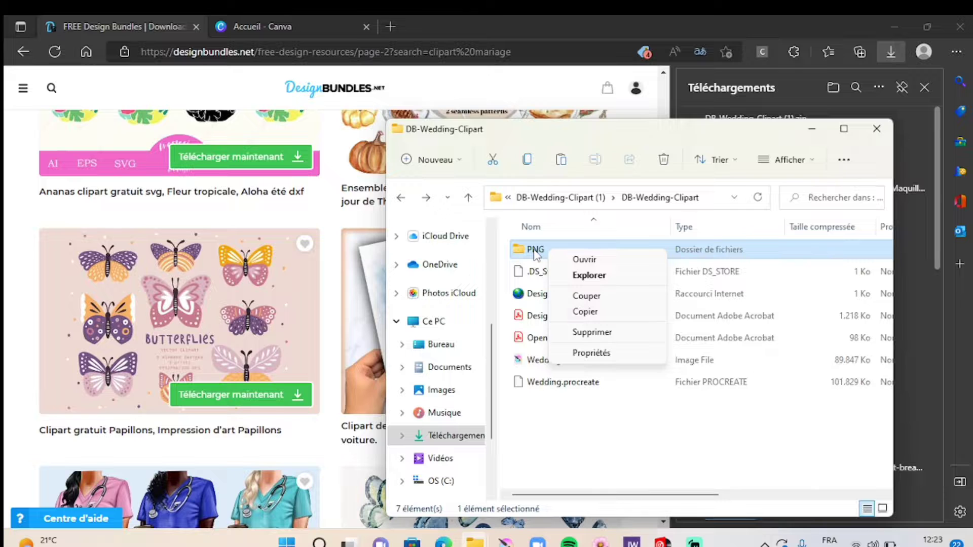
pyautogui.click(844, 129)
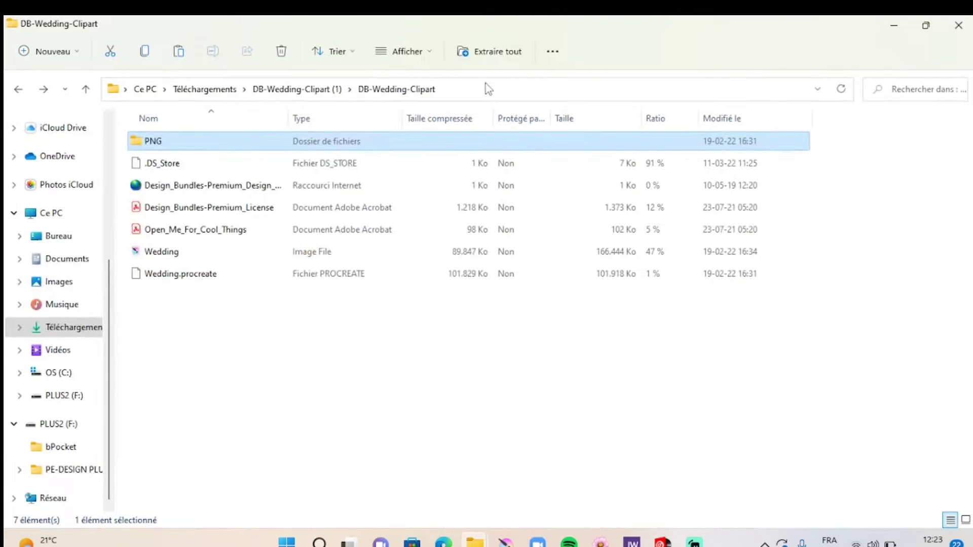
pyautogui.click(506, 53)
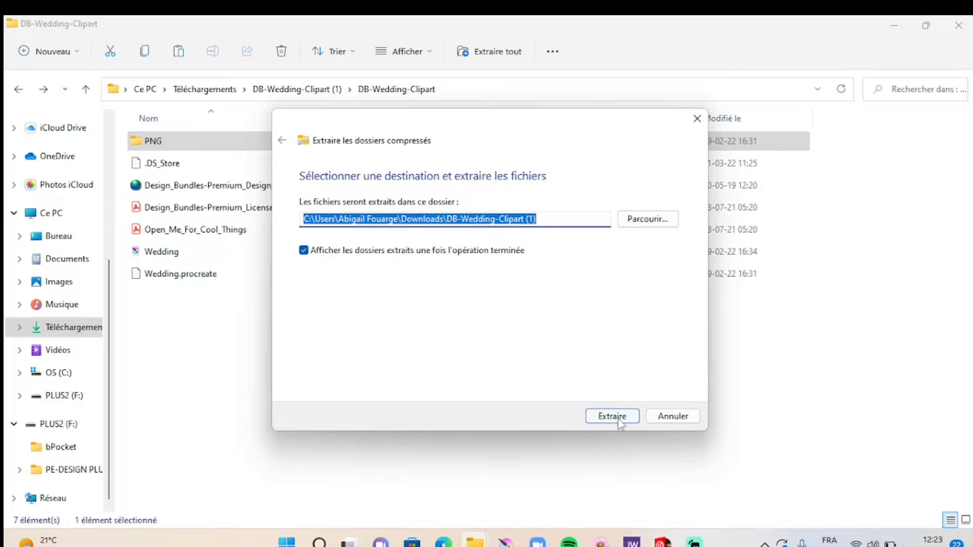
pyautogui.click(618, 420)
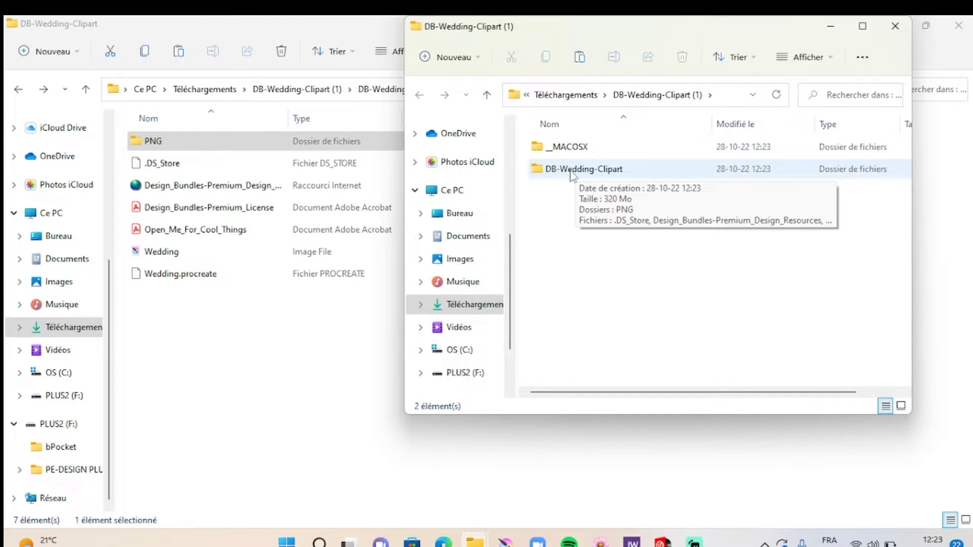
# Step: Open the PNG folder inside the extracted DB-Wedding-Clipart folder in a maximized window and look over its images
pyautogui.doubleClick(595, 174)
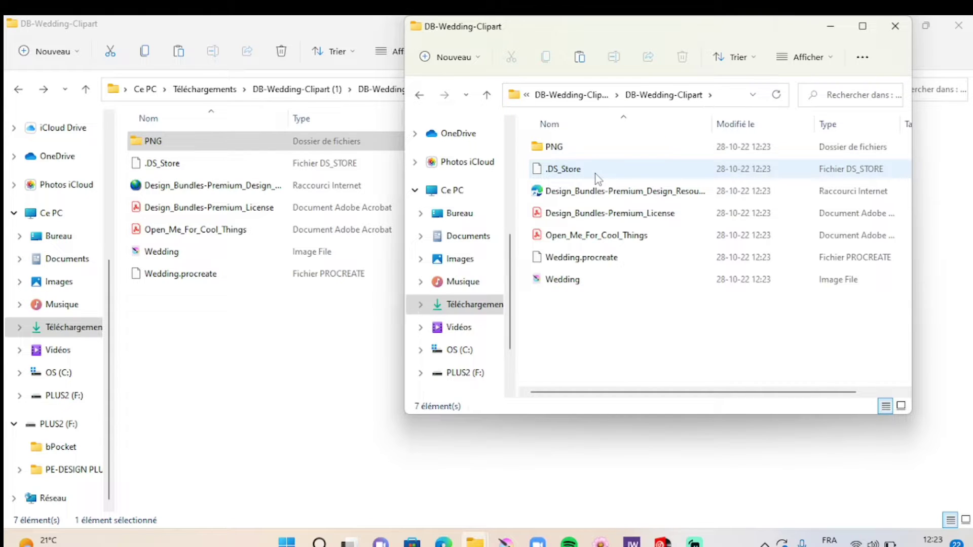
pyautogui.doubleClick(567, 148)
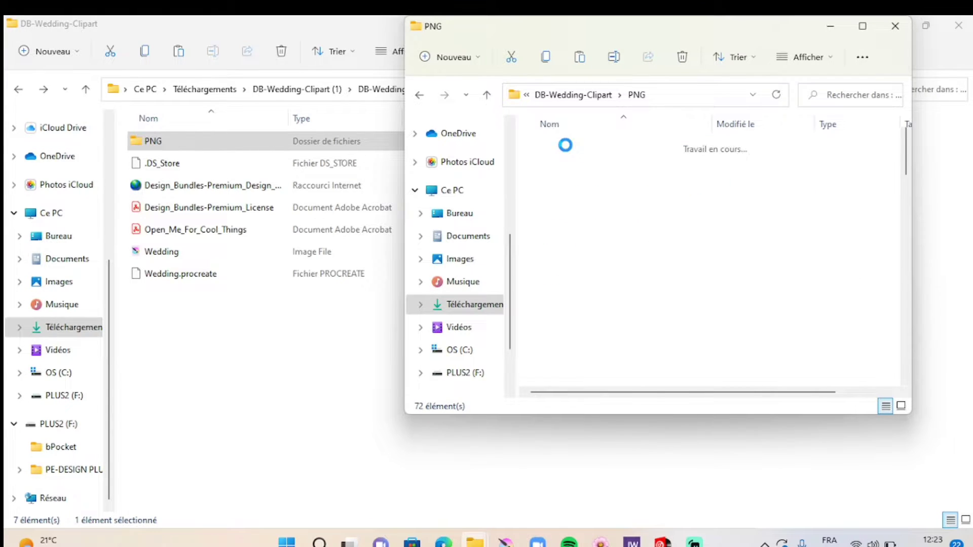
pyautogui.click(862, 26)
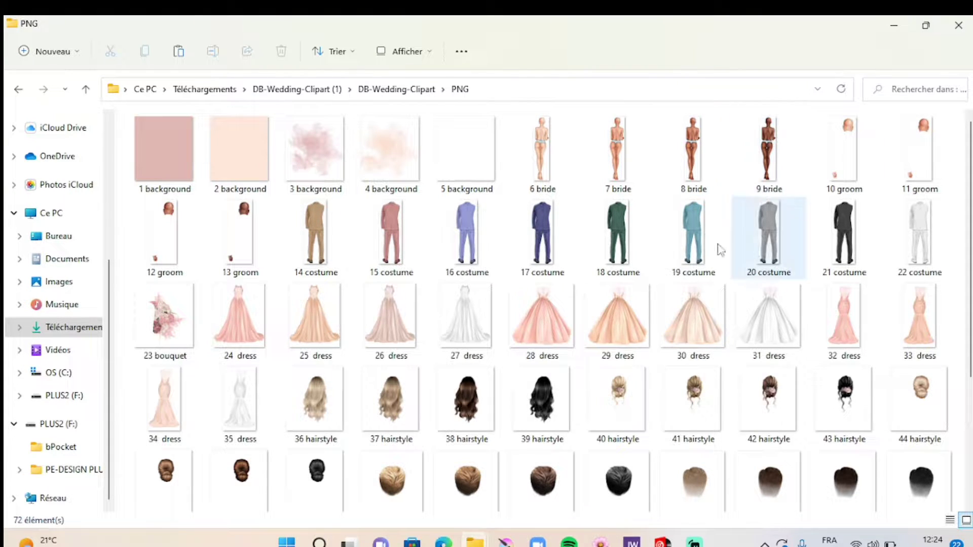
pyautogui.scroll(-3, 583, 380)
pyautogui.scroll(3, 605, 434)
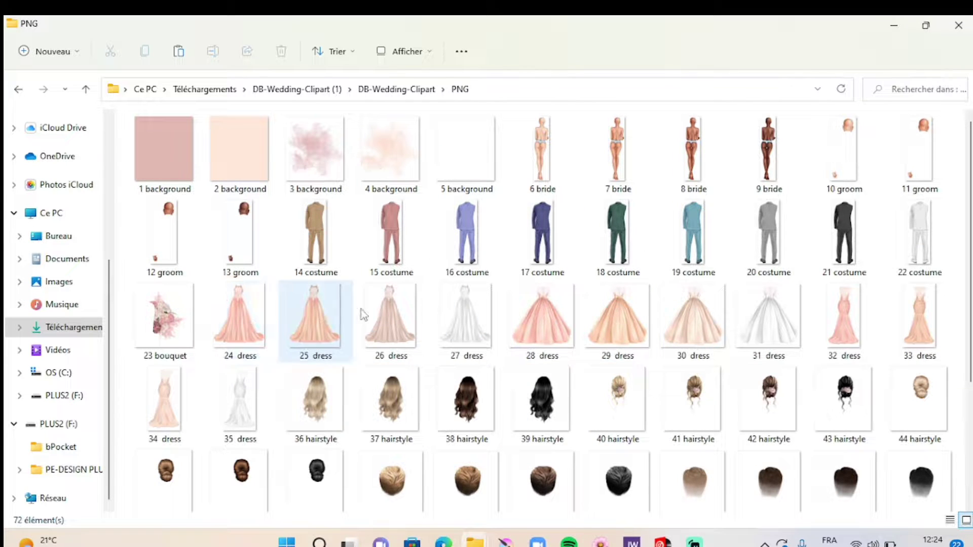
pyautogui.scroll(-3, 613, 481)
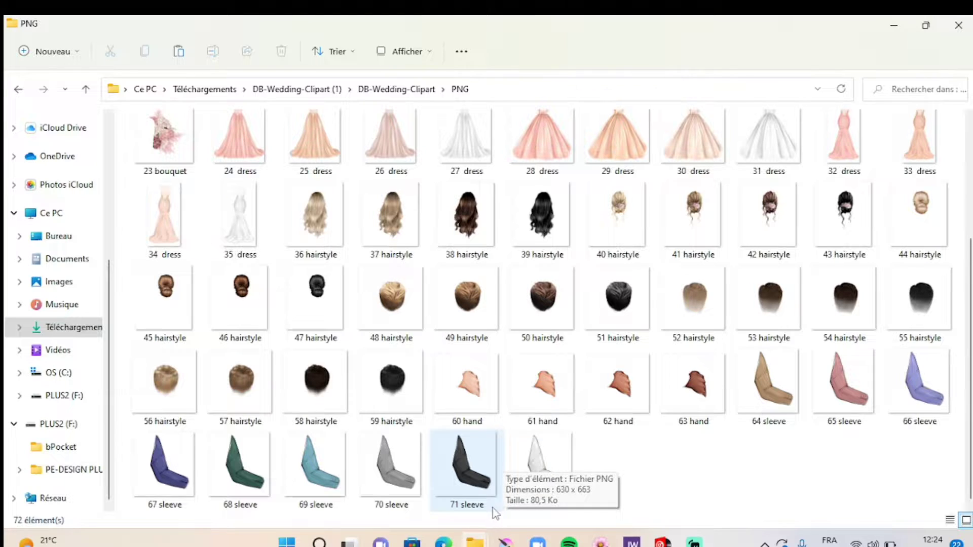
pyautogui.scroll(3, 578, 388)
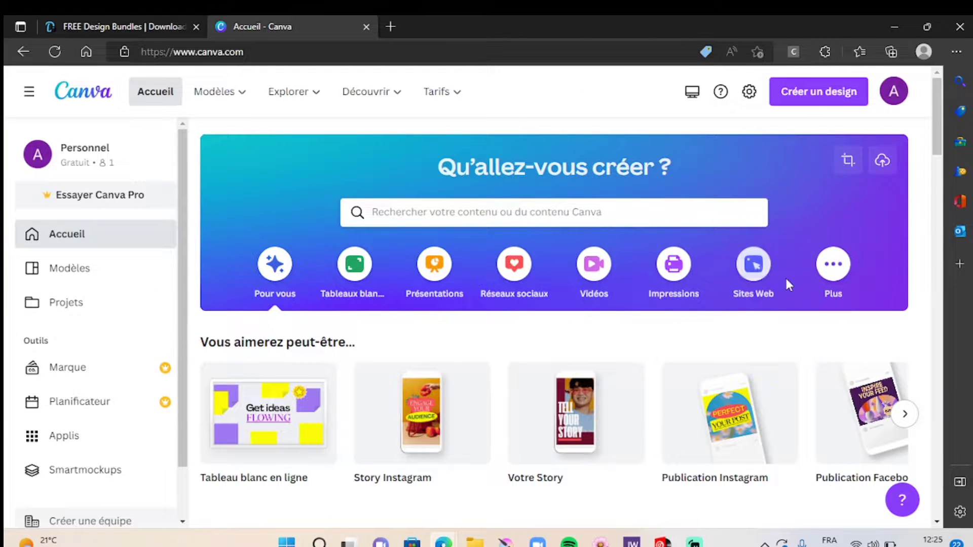
# Step: Create a new blank design with the custom dimensions 23 × 9.7 cm
pyautogui.click(821, 101)
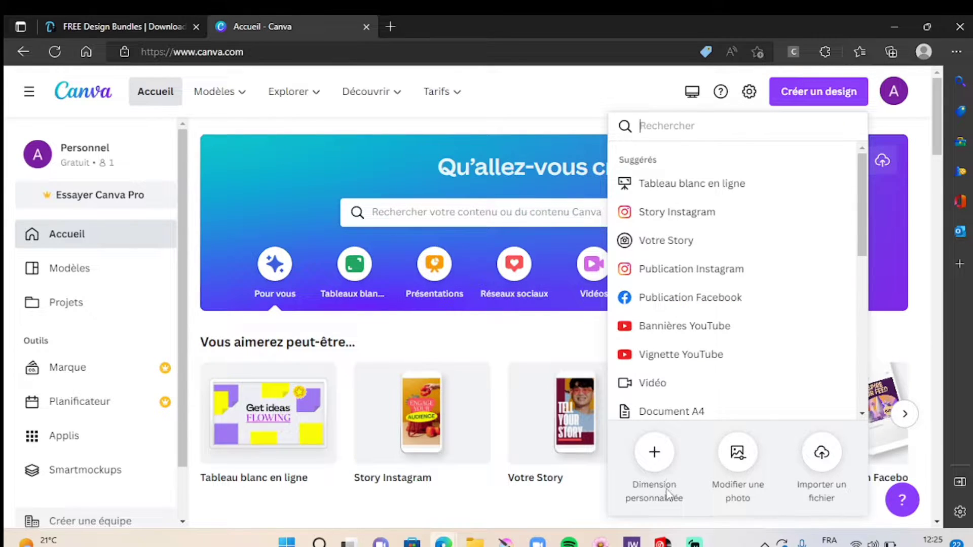
pyautogui.click(654, 452)
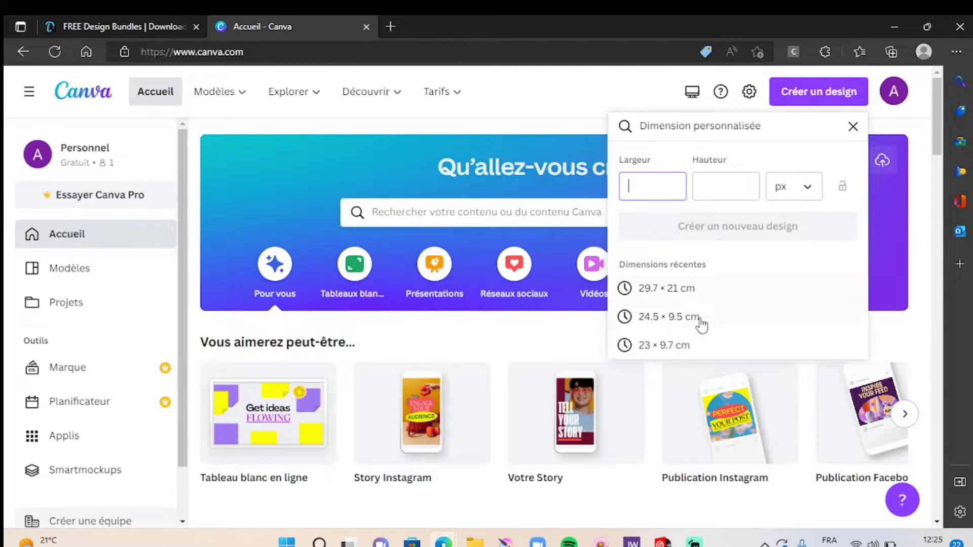
pyautogui.click(681, 348)
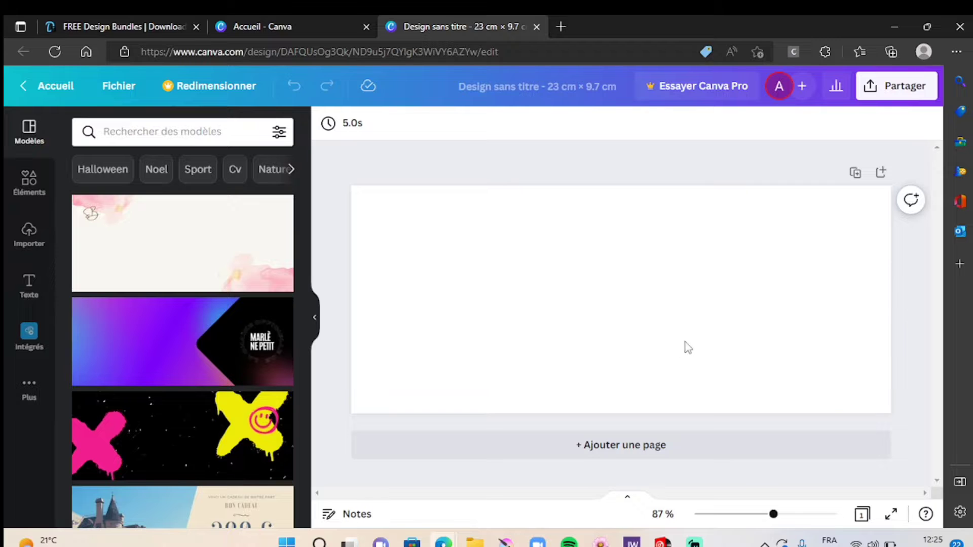
# Step: Import the "9 bride" image from the desktop's Clipart - Couple mariage PNG folder and place it slightly left of the page centre
pyautogui.click(34, 243)
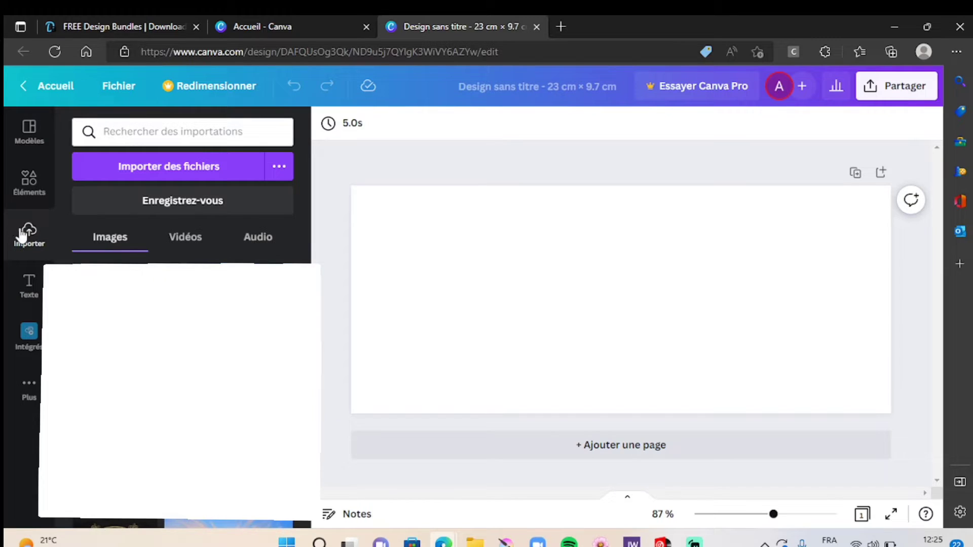
pyautogui.click(178, 172)
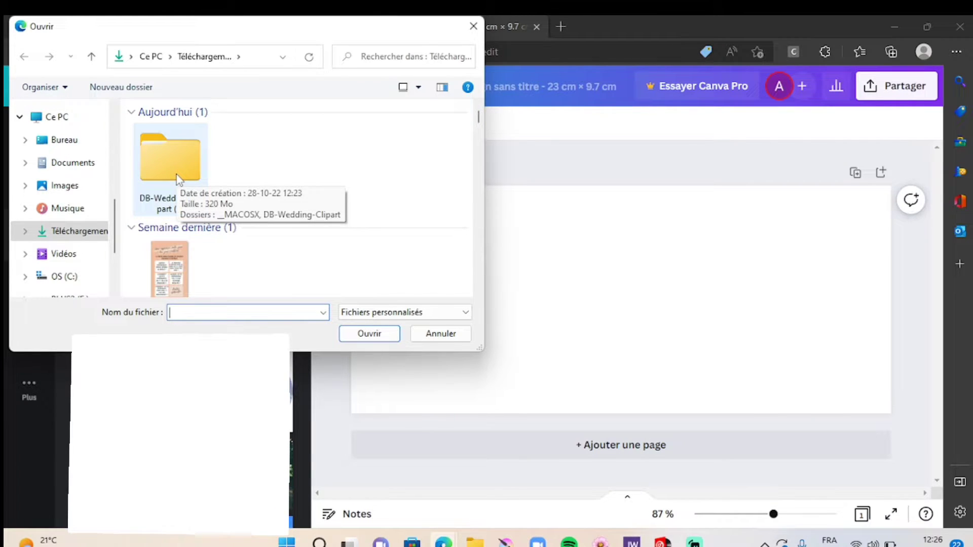
pyautogui.click(71, 141)
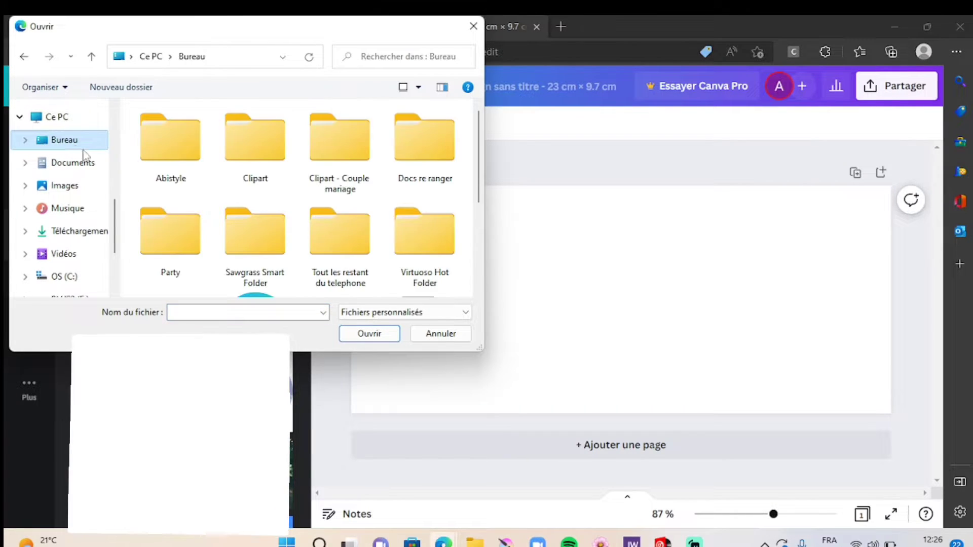
pyautogui.doubleClick(335, 175)
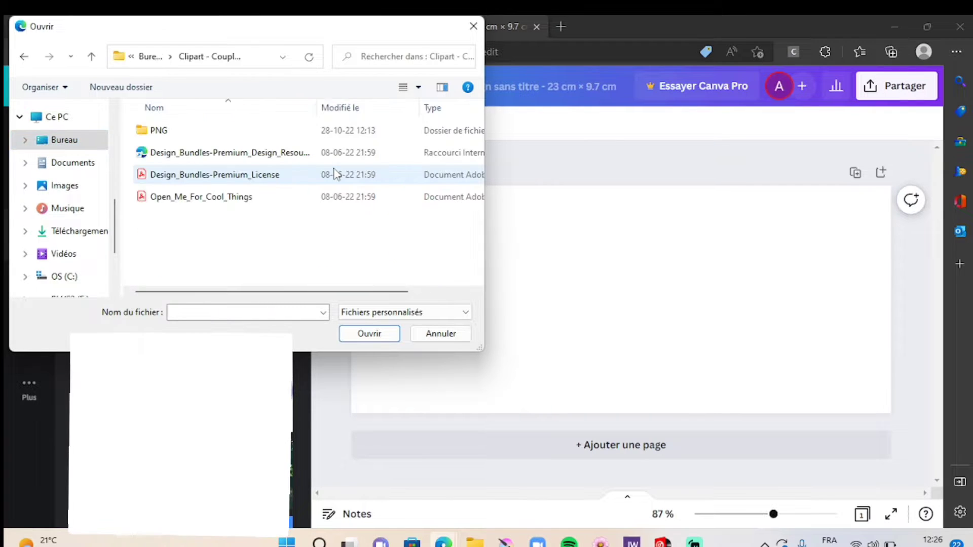
pyautogui.doubleClick(171, 132)
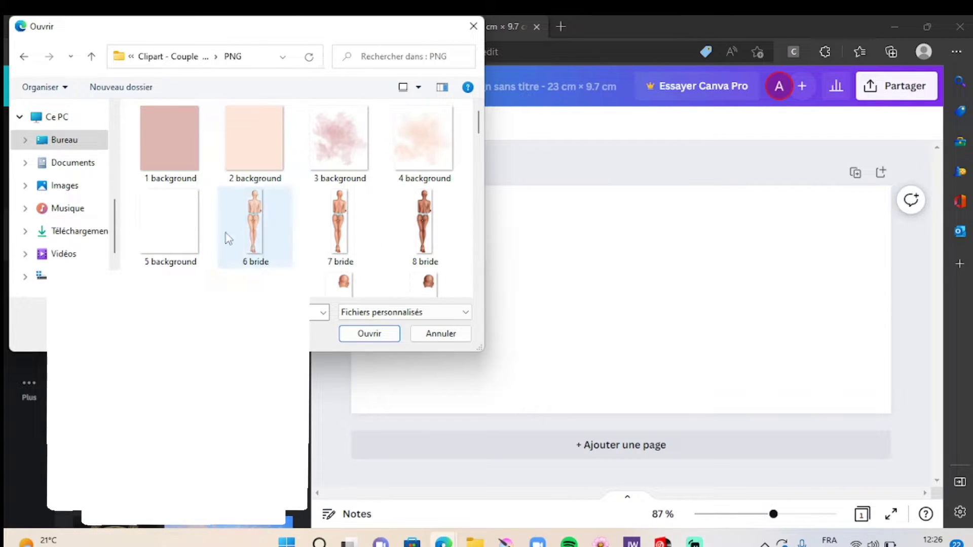
pyautogui.scroll(-1, 207, 234)
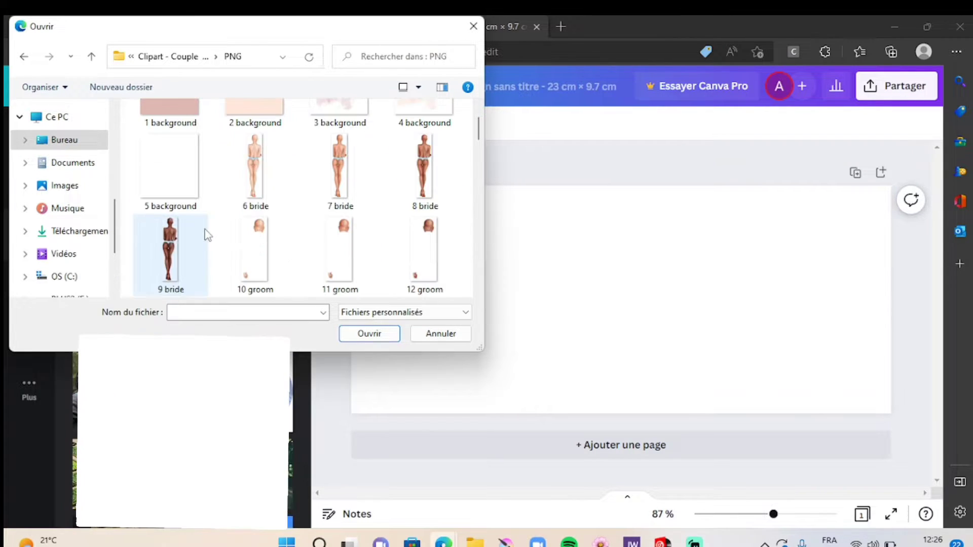
pyautogui.doubleClick(172, 259)
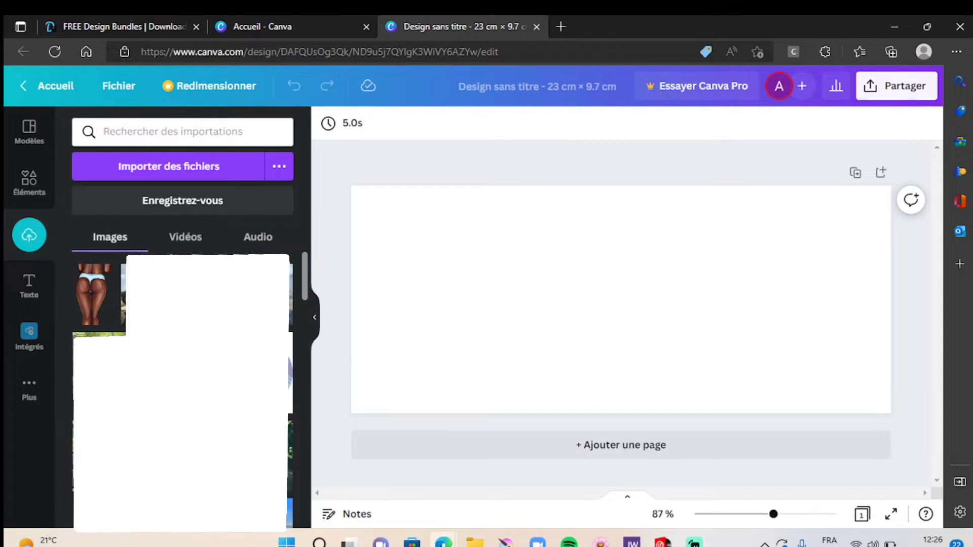
pyautogui.click(94, 307)
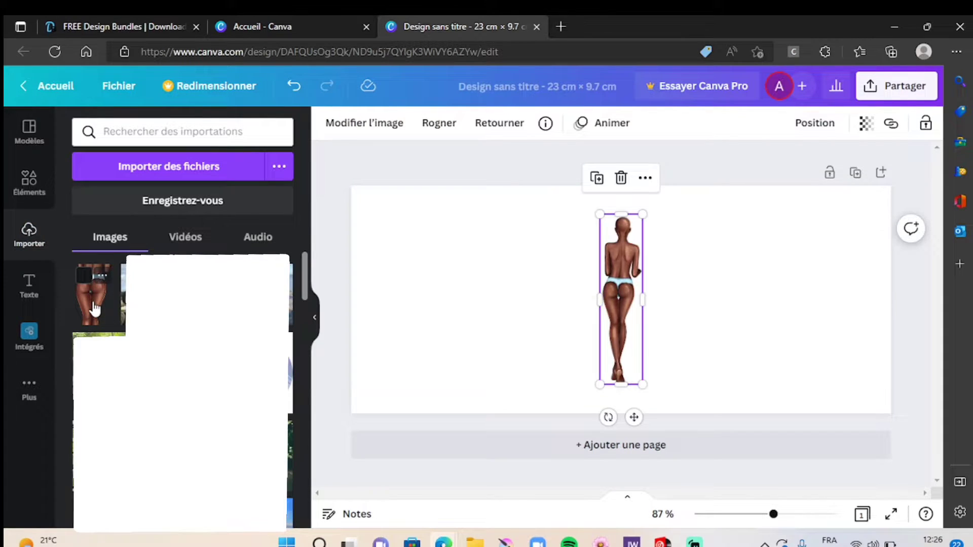
pyautogui.moveTo(623, 284); pyautogui.dragTo(578, 286)
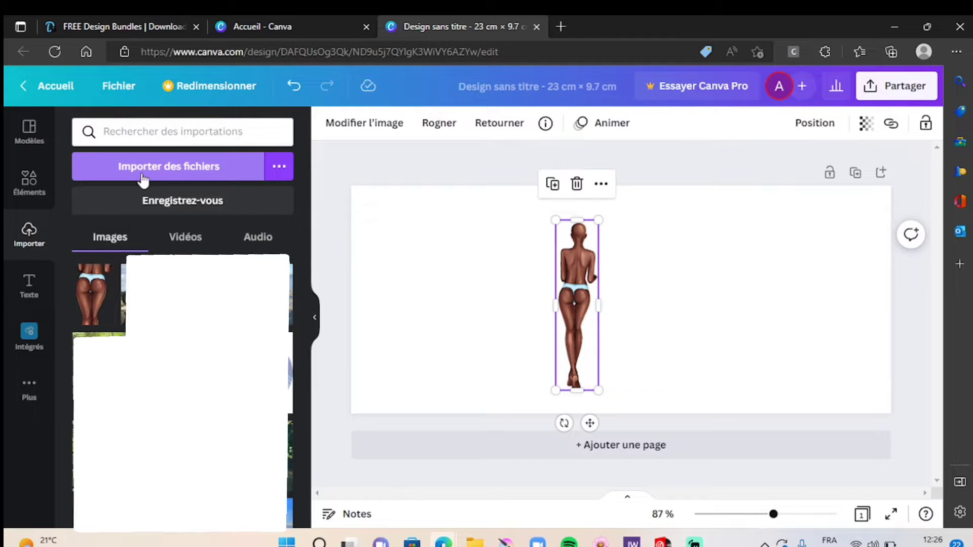
# Step: Import the white mermaid dress image "35 dress" from the same PNG folder
pyautogui.click(171, 169)
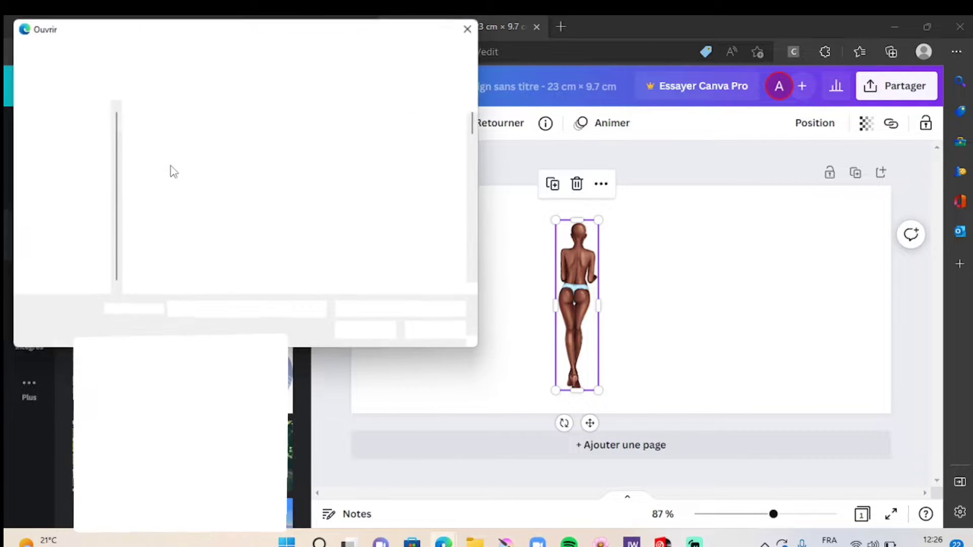
pyautogui.scroll(-4, 324, 228)
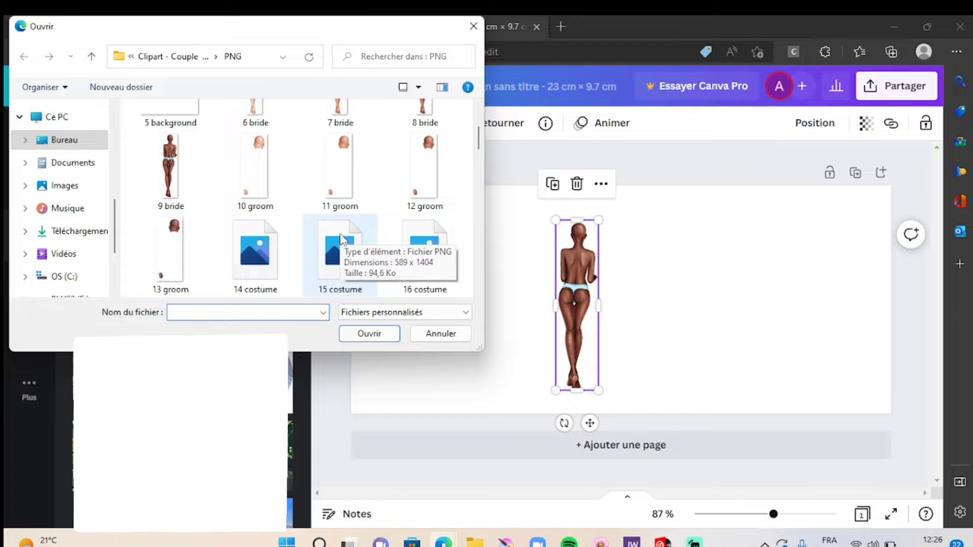
pyautogui.scroll(-2, 238, 253)
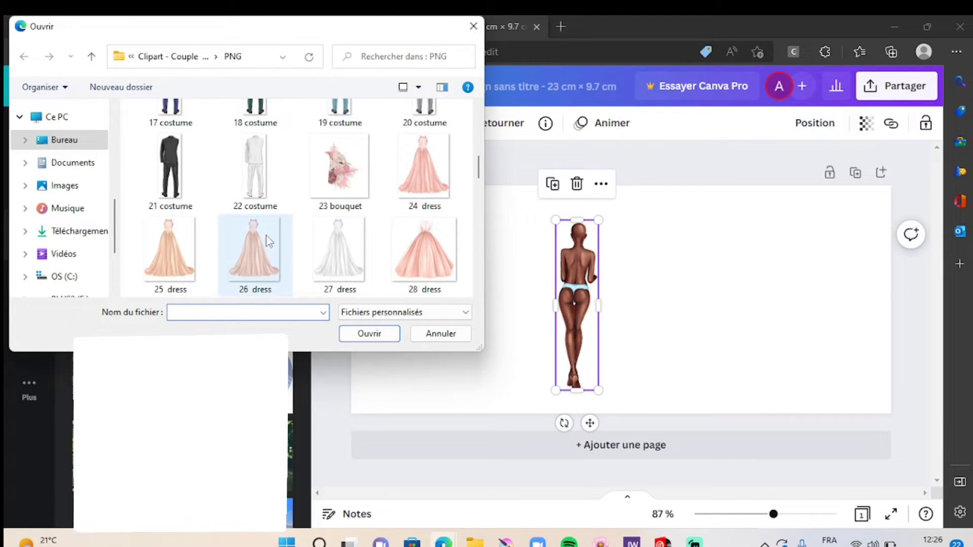
pyautogui.scroll(-1, 365, 239)
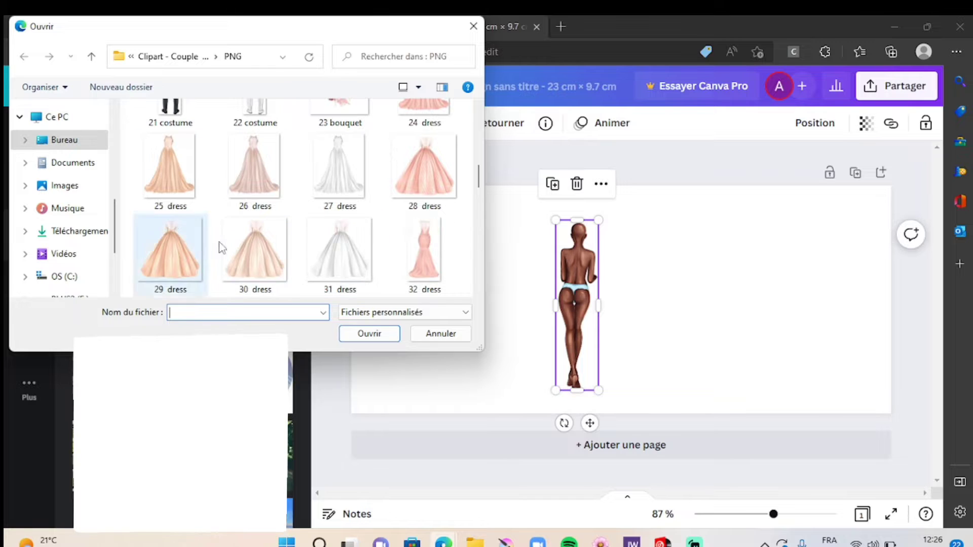
pyautogui.scroll(-1, 368, 230)
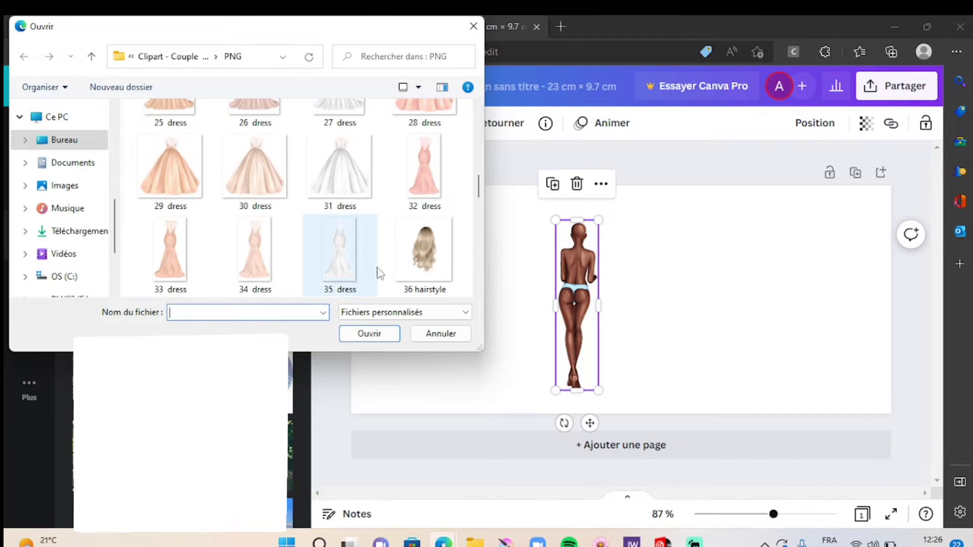
pyautogui.scroll(1, 384, 209)
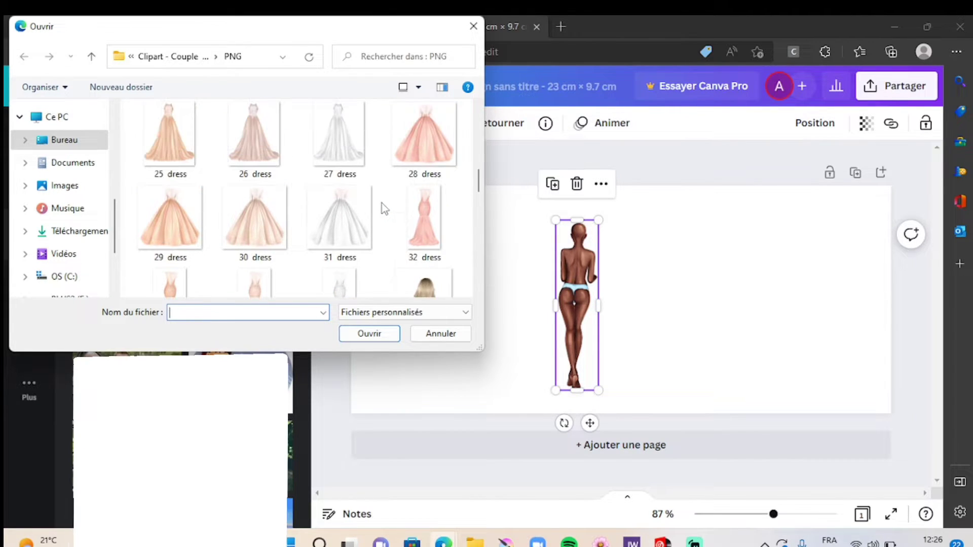
pyautogui.scroll(-1, 365, 184)
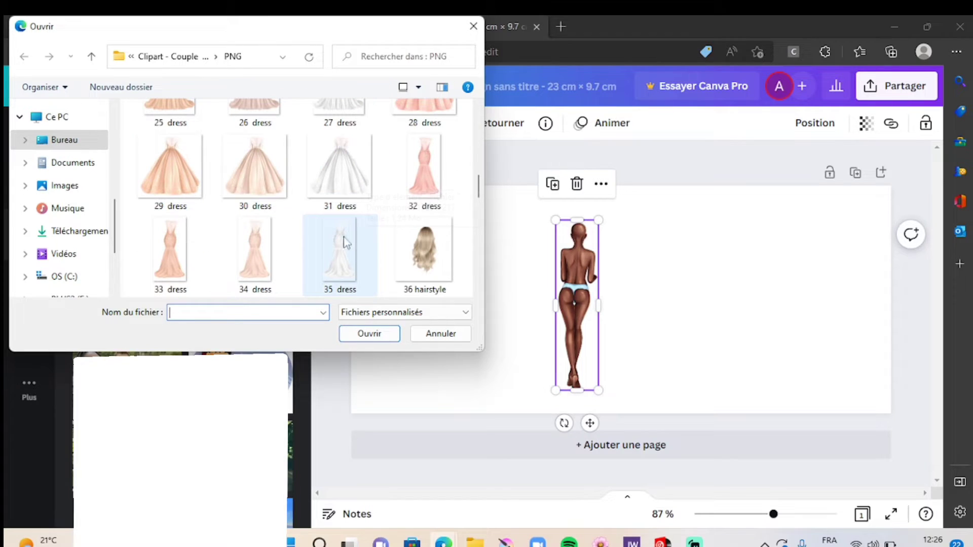
pyautogui.doubleClick(339, 254)
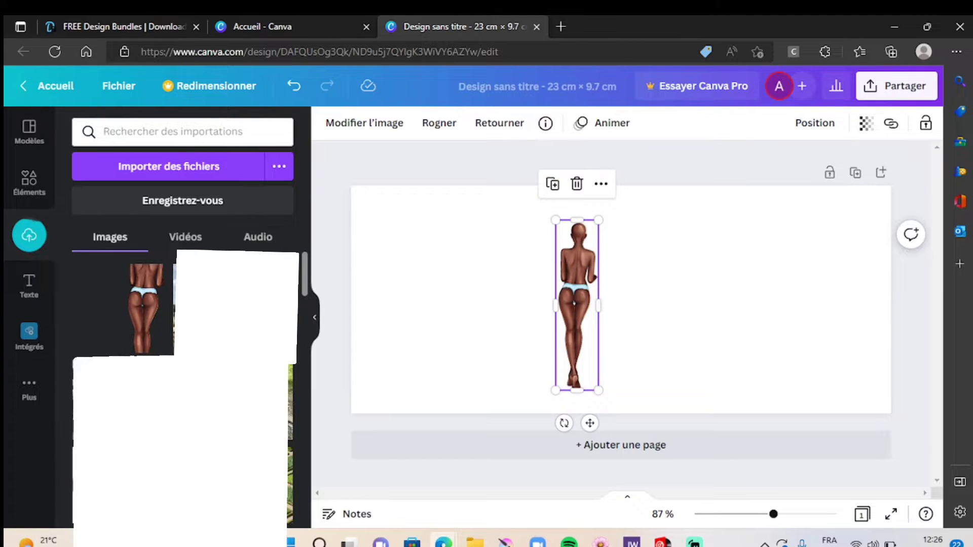
# Step: Add the white dress to the page and align it over the bride's body
pyautogui.click(102, 315)
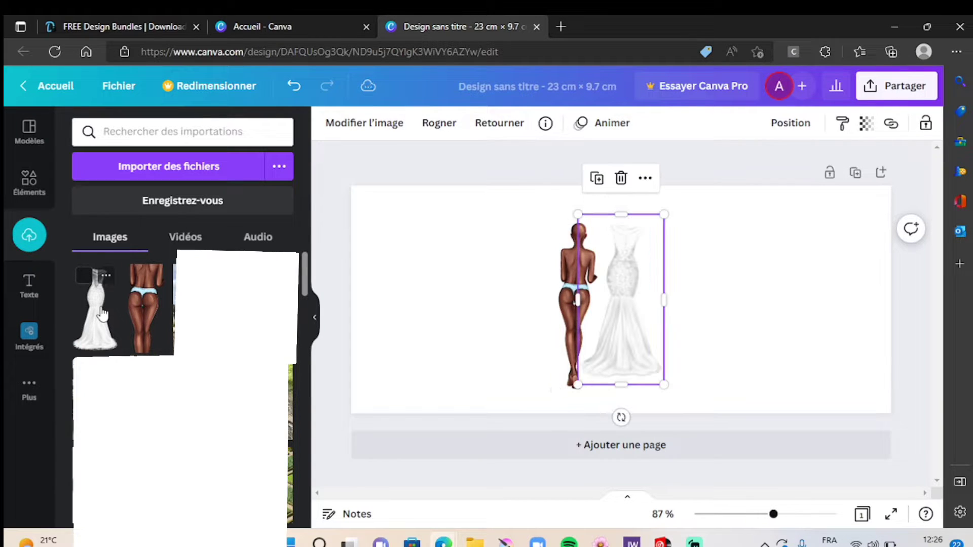
pyautogui.moveTo(627, 285); pyautogui.dragTo(575, 306)
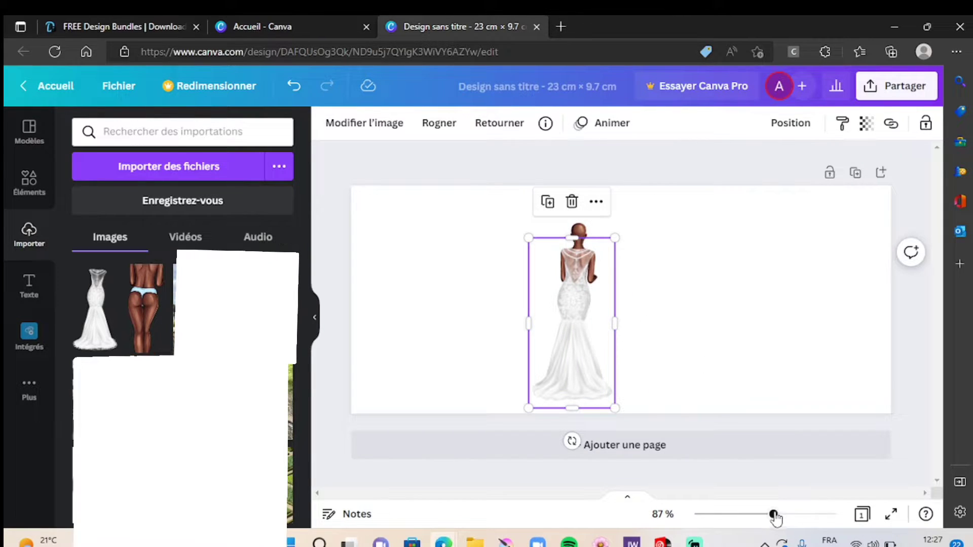
pyautogui.moveTo(774, 516); pyautogui.dragTo(799, 515)
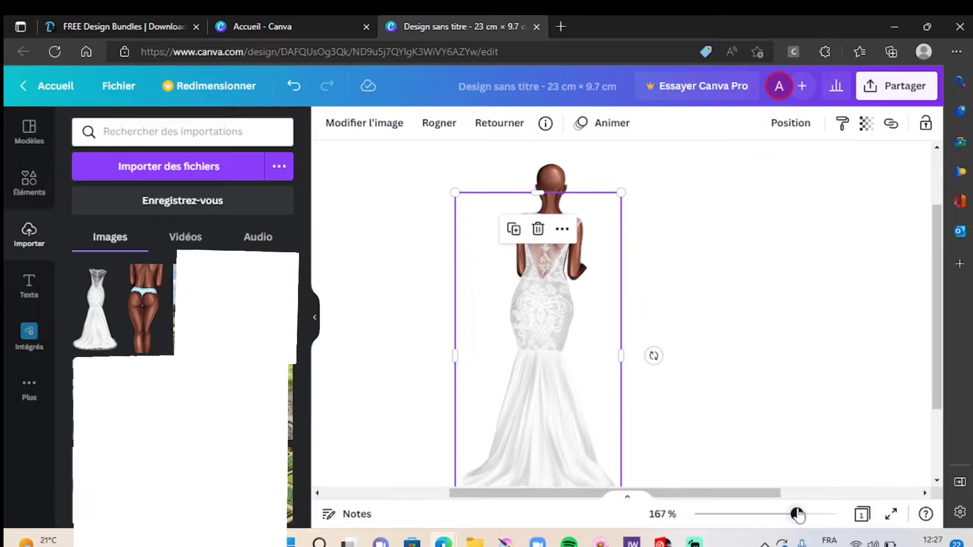
pyautogui.moveTo(553, 301); pyautogui.dragTo(555, 300)
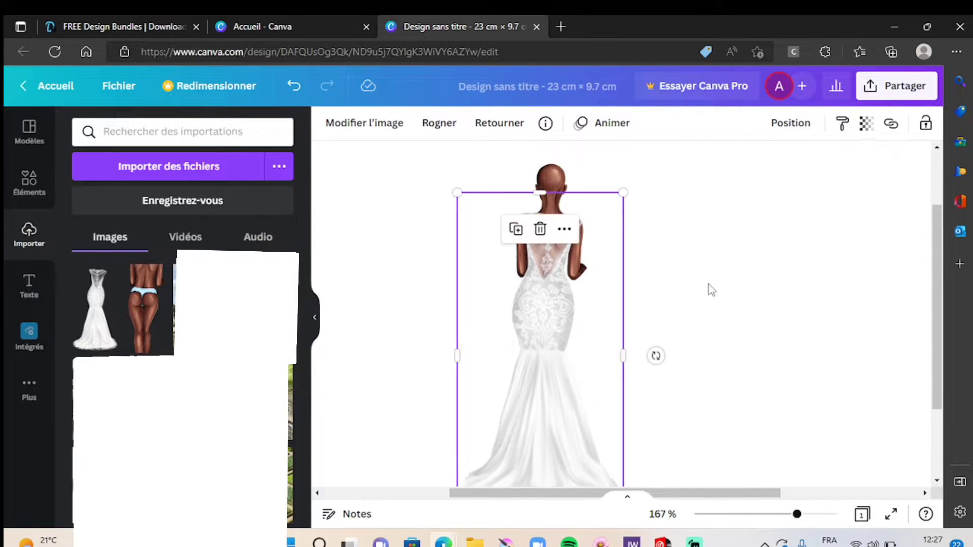
pyautogui.click(722, 280)
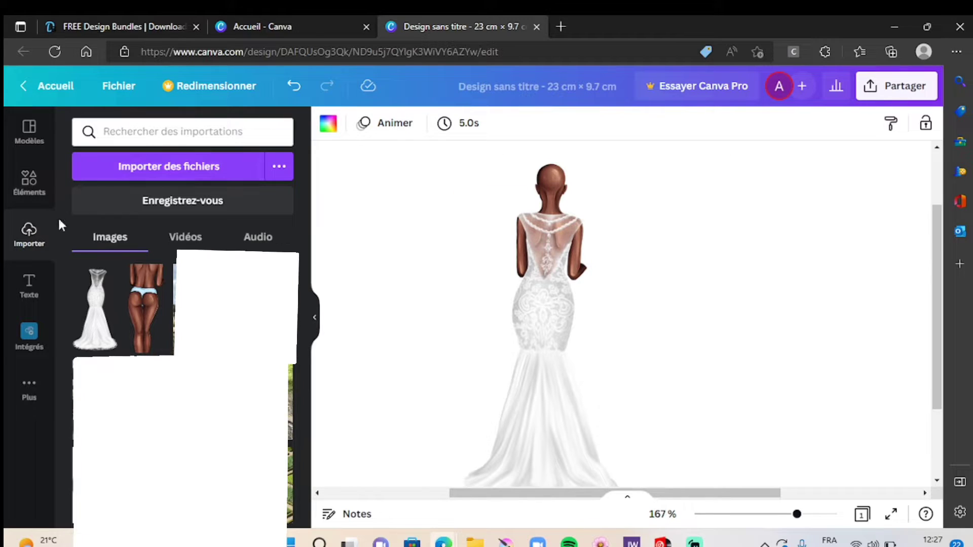
# Step: Import the black updo image "43 hairstyle" from the clipart PNG folder
pyautogui.click(144, 167)
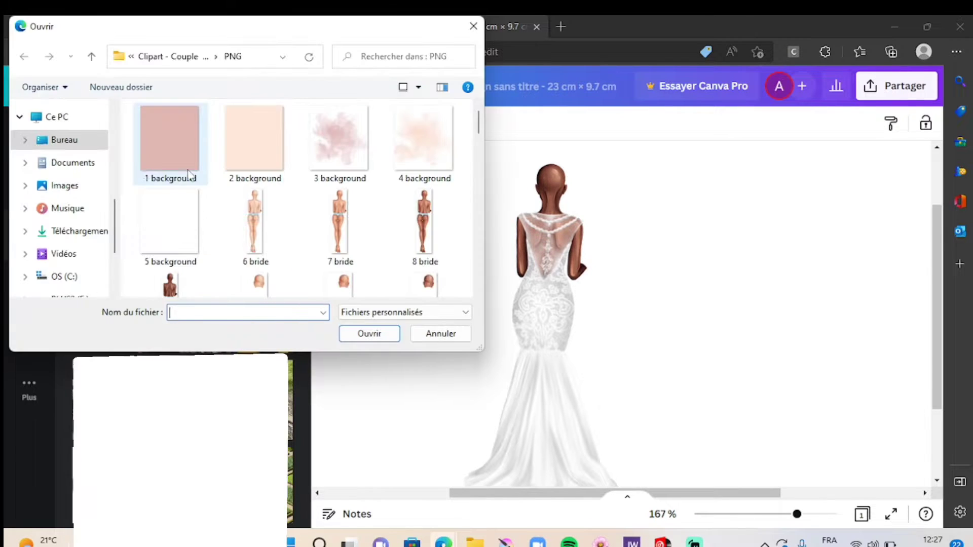
pyautogui.scroll(-5, 358, 238)
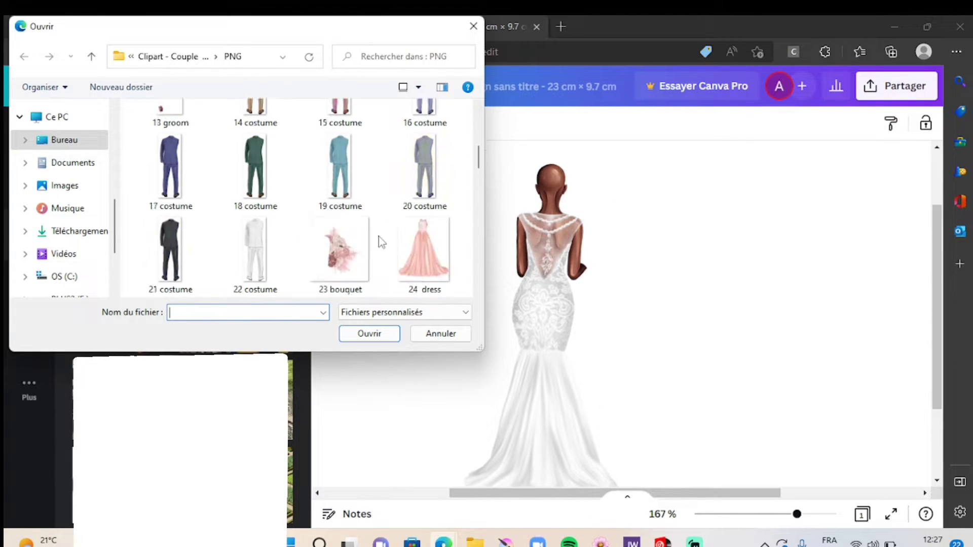
pyautogui.scroll(-4, 382, 242)
pyautogui.scroll(-2, 374, 245)
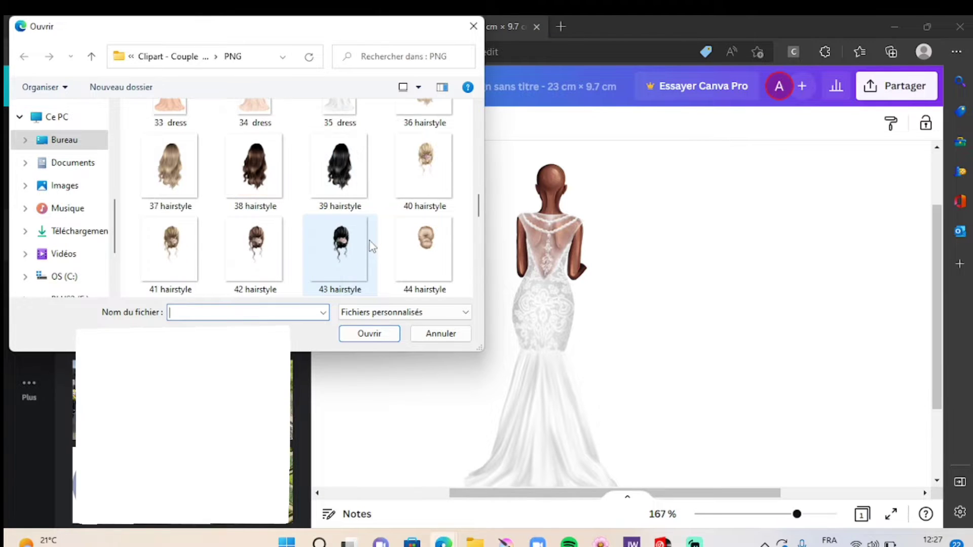
pyautogui.scroll(-2, 369, 241)
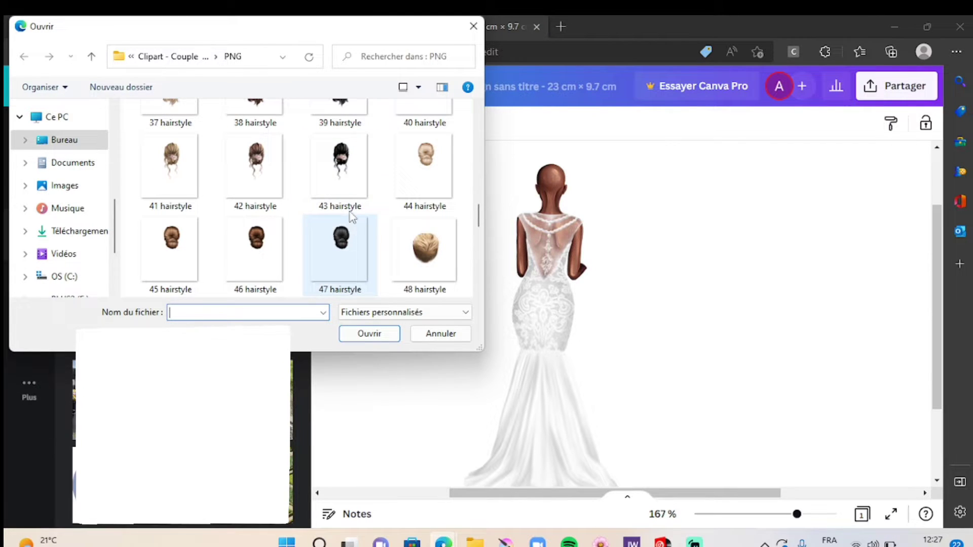
pyautogui.doubleClick(351, 174)
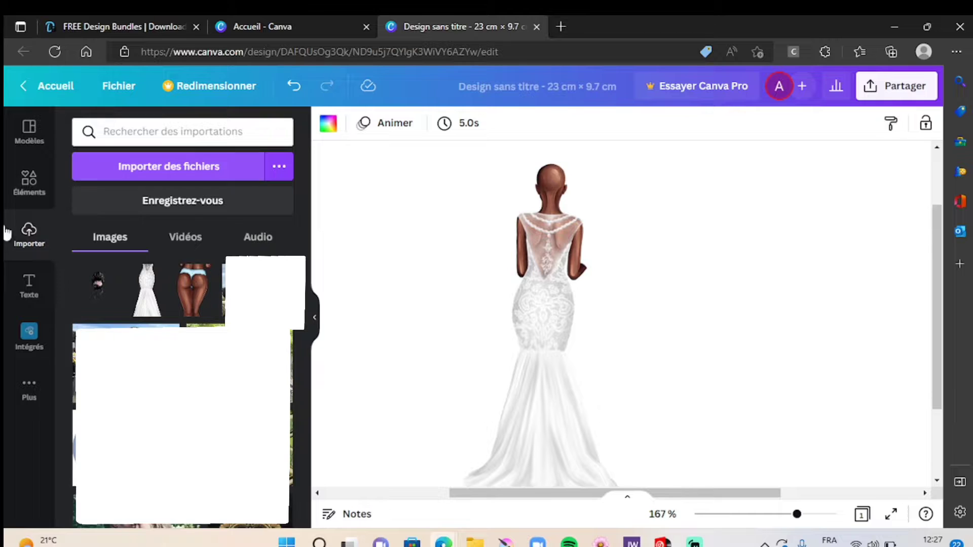
# Step: Add the black hairstyle to the page, shrink it, and move it onto the bride's head
pyautogui.moveTo(95, 286)
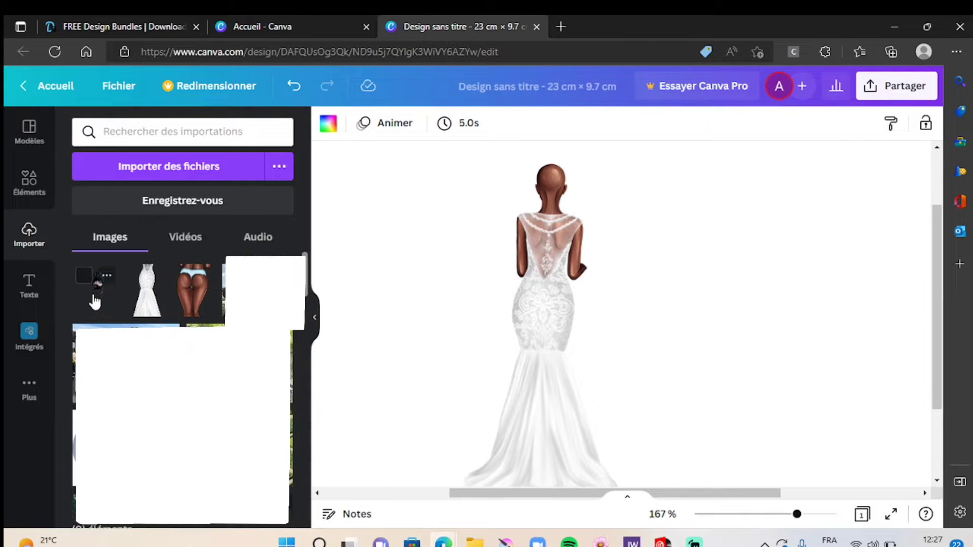
pyautogui.click(96, 297)
pyautogui.moveTo(649, 281); pyautogui.dragTo(588, 268)
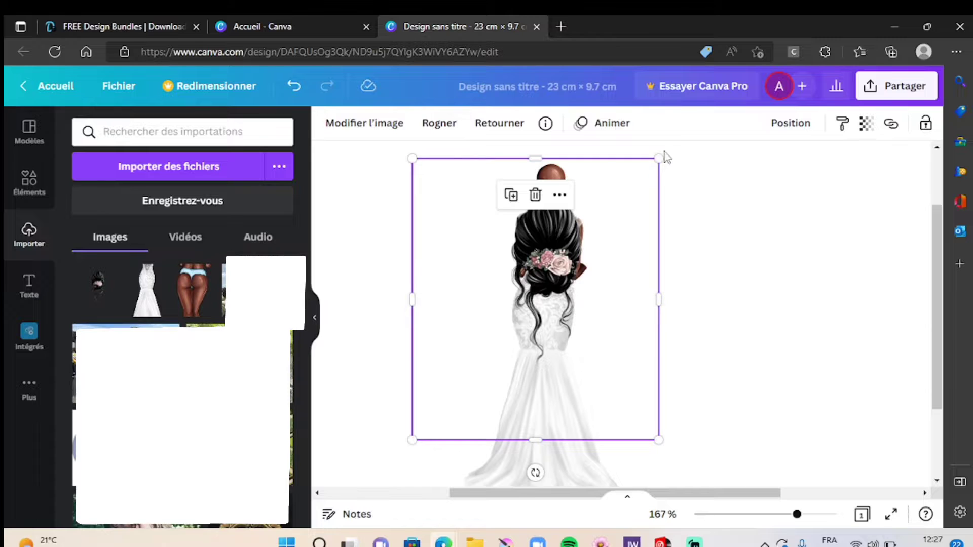
pyautogui.moveTo(658, 160); pyautogui.dragTo(545, 293)
pyautogui.moveTo(501, 313); pyautogui.dragTo(555, 180)
# Step: Fine-tune the hairstyle's size and position so it fits the bride's head exactly
pyautogui.scroll(2, 666, 348)
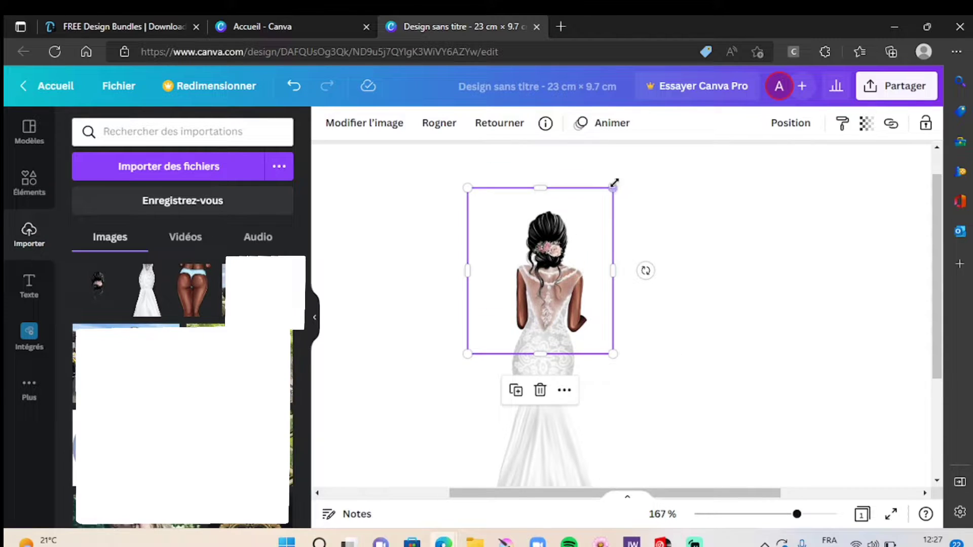
pyautogui.moveTo(614, 189); pyautogui.dragTo(599, 206)
pyautogui.moveTo(547, 254)
pyautogui.mouseDown()
pyautogui.moveTo(562, 245)
pyautogui.moveTo(548, 268)
pyautogui.mouseUp()
pyautogui.scroll(2, 556, 242)
pyautogui.scroll(1, 532, 304)
pyautogui.moveTo(451, 404); pyautogui.dragTo(448, 407)
pyautogui.moveTo(538, 284); pyautogui.dragTo(540, 280)
pyautogui.moveTo(445, 406); pyautogui.dragTo(444, 407)
pyautogui.click(810, 245)
pyautogui.scroll(-2, 683, 330)
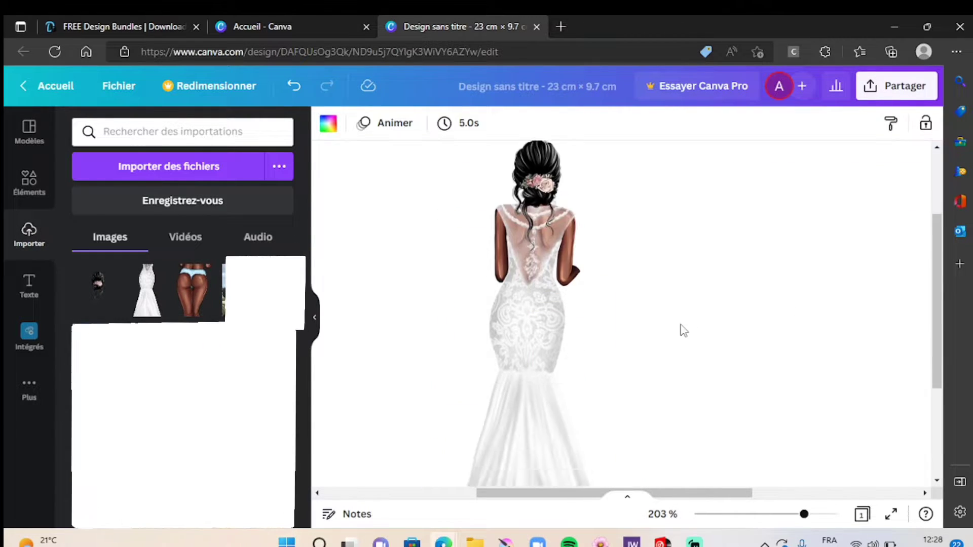
# Step: Import the groom's bald head and hand image, add it to the page, and place it beside the bride
pyautogui.click(210, 167)
pyautogui.doubleClick(342, 165)
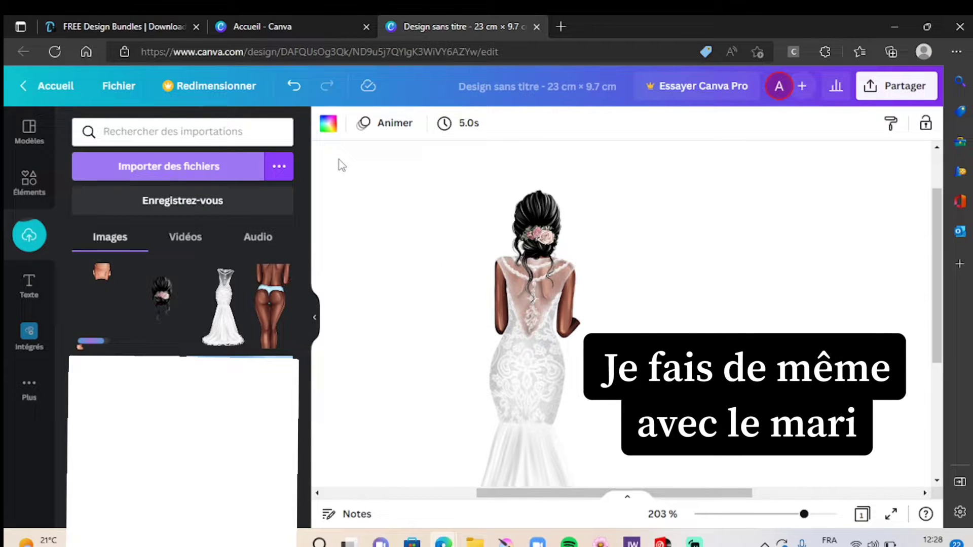
pyautogui.click(101, 272)
pyautogui.scroll(2, 674, 239)
pyautogui.moveTo(674, 239); pyautogui.dragTo(613, 253)
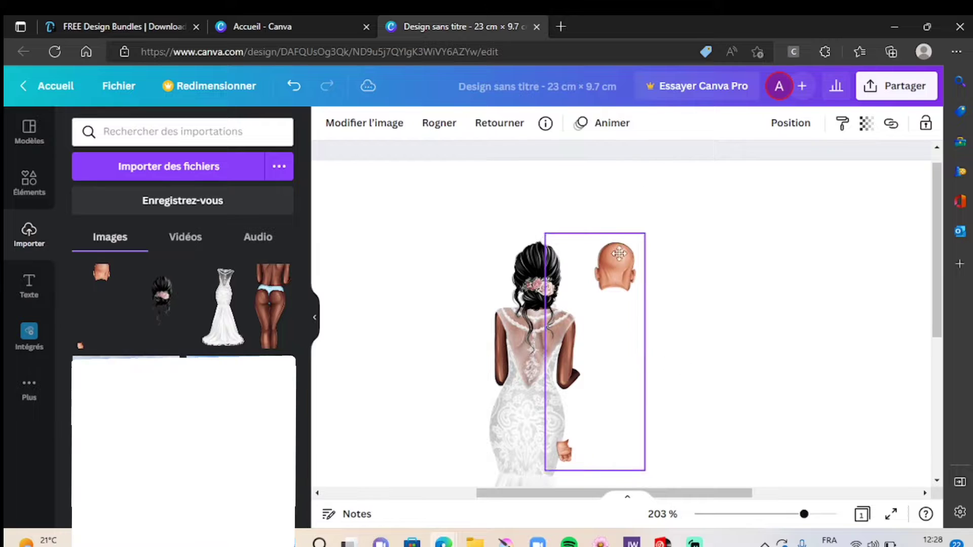
pyautogui.click(730, 278)
pyautogui.click(619, 264)
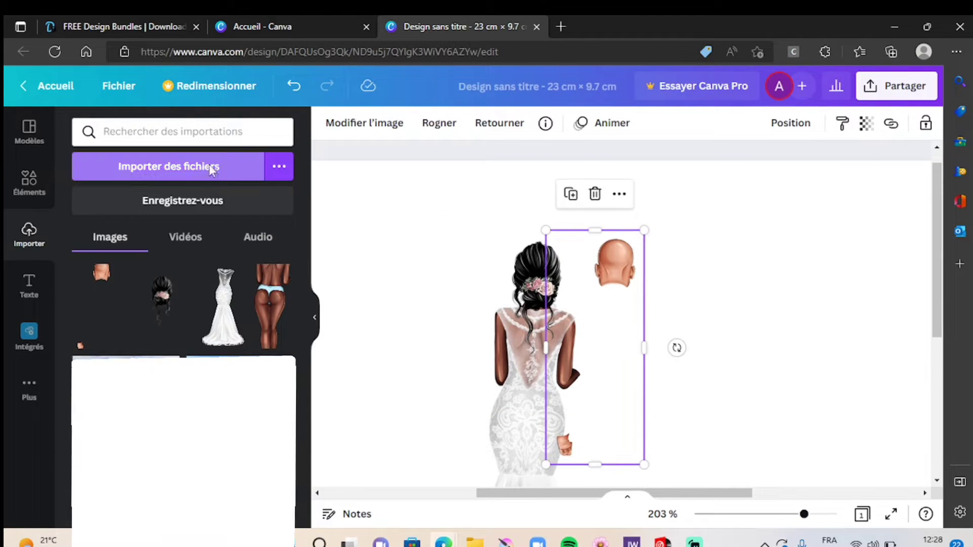
# Step: Import the beige suit image from the clipart PNG folder
pyautogui.click(169, 166)
pyautogui.scroll(-2, 274, 202)
pyautogui.click(254, 141)
pyautogui.click(370, 332)
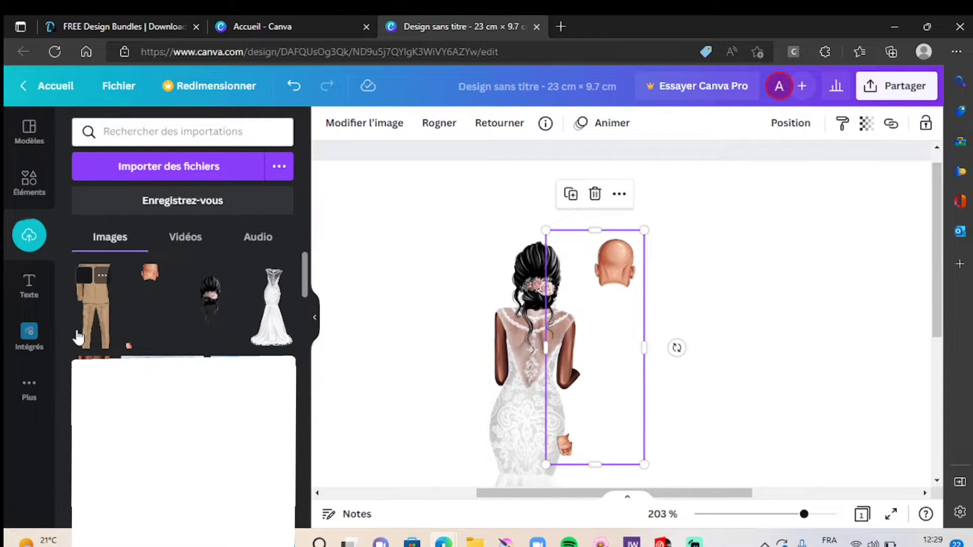
# Step: Add the beige suit to the page and resize and align it with the groom's head and hand
pyautogui.moveTo(77, 337); pyautogui.dragTo(615, 352)
pyautogui.moveTo(668, 277); pyautogui.dragTo(677, 272)
pyautogui.click(790, 391)
pyautogui.scroll(-2, 760, 395)
pyautogui.scroll(2, 735, 393)
pyautogui.moveTo(691, 387); pyautogui.dragTo(658, 454)
pyautogui.click(630, 305)
pyautogui.moveTo(629, 305); pyautogui.dragTo(660, 301)
# Step: Move the groom's head and suit together to the bride's left side and enlarge them in proportion to her
pyautogui.moveTo(752, 384); pyautogui.dragTo(583, 250)
pyautogui.moveTo(645, 292); pyautogui.dragTo(476, 281)
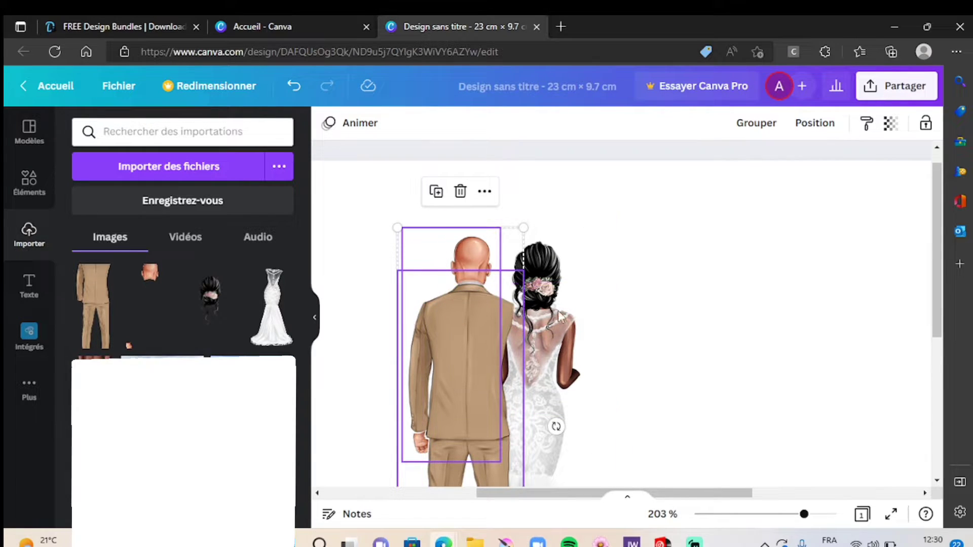
pyautogui.scroll(-2, 727, 462)
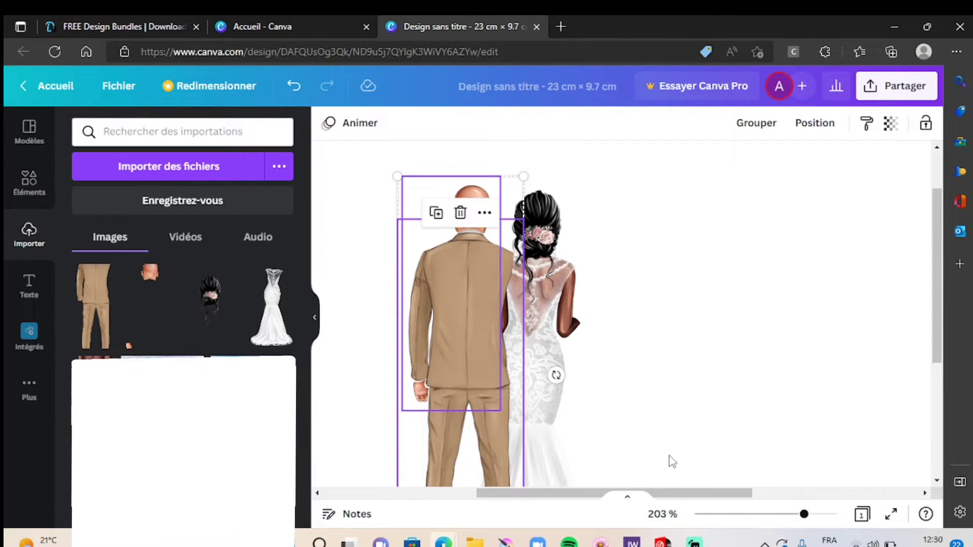
pyautogui.scroll(-2, 608, 471)
pyautogui.moveTo(557, 493); pyautogui.dragTo(527, 496)
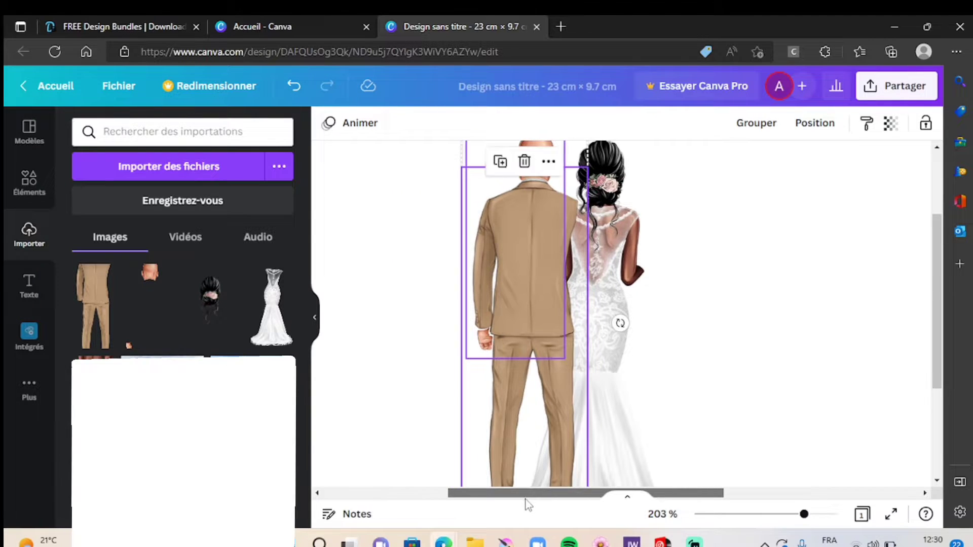
pyautogui.scroll(-3, 752, 359)
pyautogui.scroll(1, 754, 360)
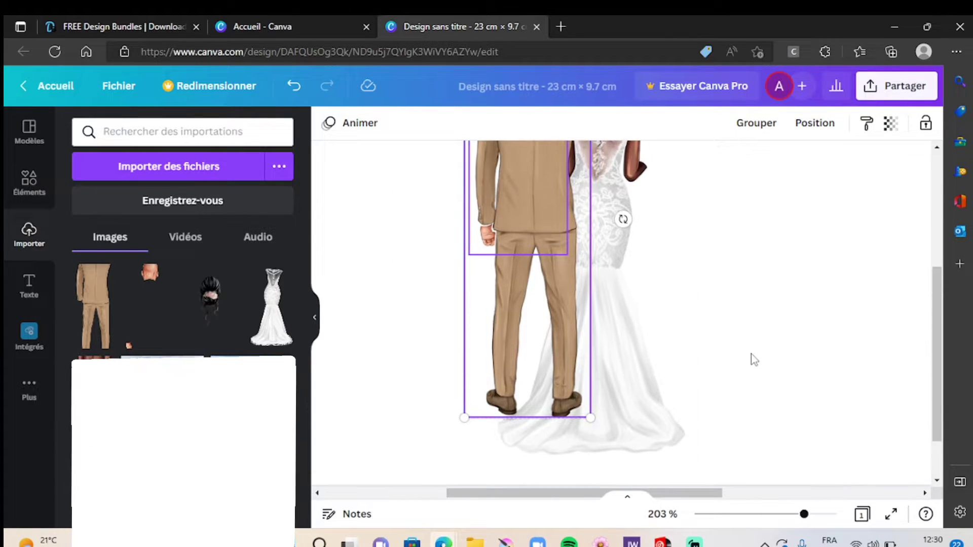
pyautogui.moveTo(463, 418); pyautogui.dragTo(440, 462)
pyautogui.scroll(1, 722, 310)
pyautogui.scroll(3, 721, 311)
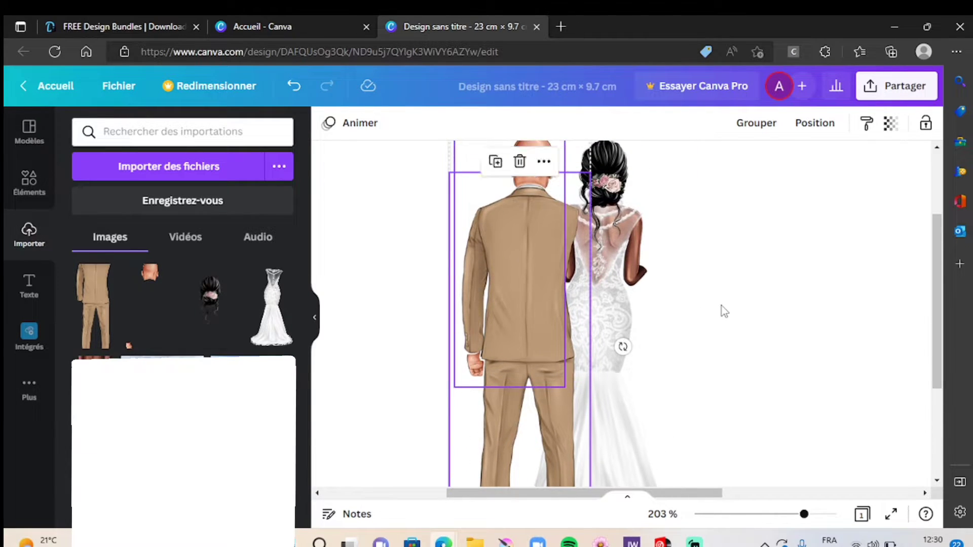
pyautogui.click(884, 250)
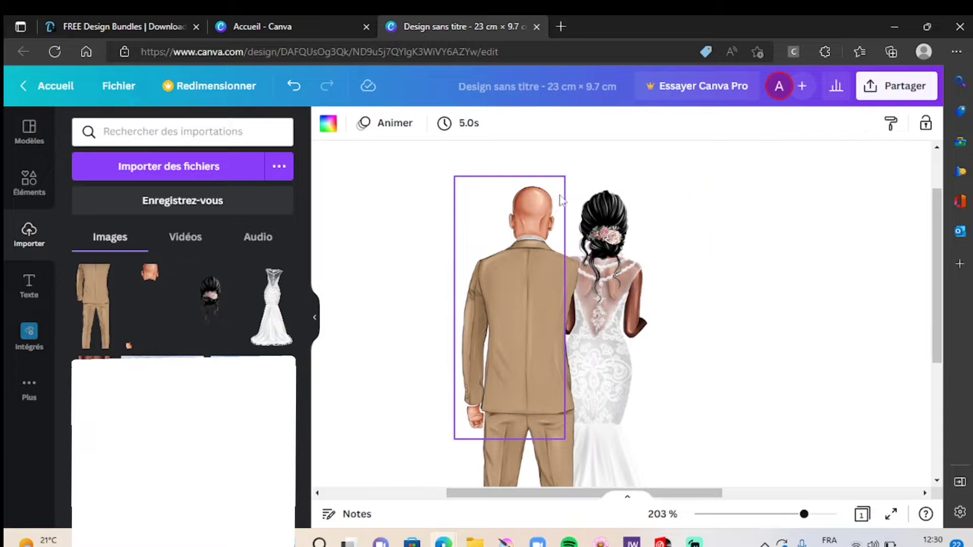
# Step: Fine-tune the size and position of the groom's head and hand so they fit the suit's collar and cuff
pyautogui.click(533, 210)
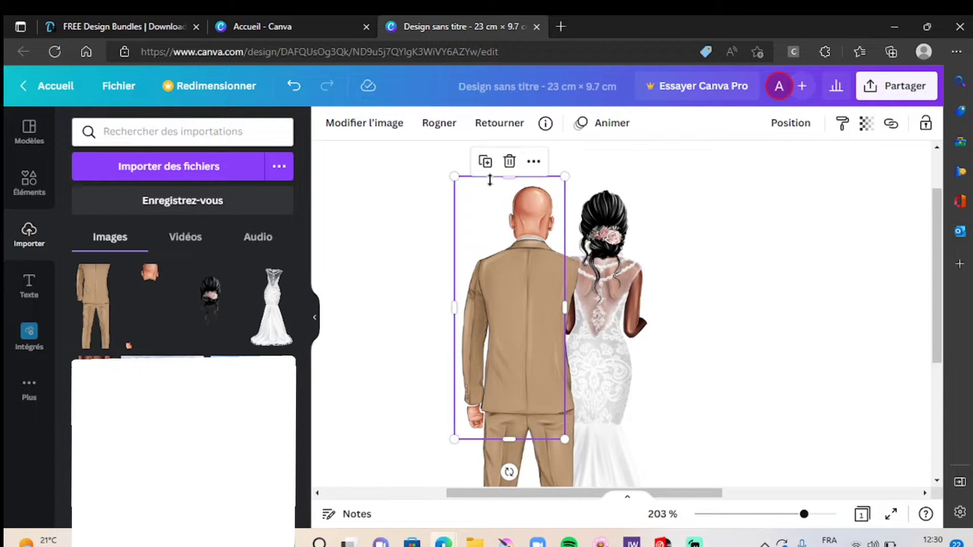
pyautogui.moveTo(454, 176)
pyautogui.mouseDown()
pyautogui.moveTo(457, 184)
pyautogui.moveTo(453, 174)
pyautogui.mouseUp()
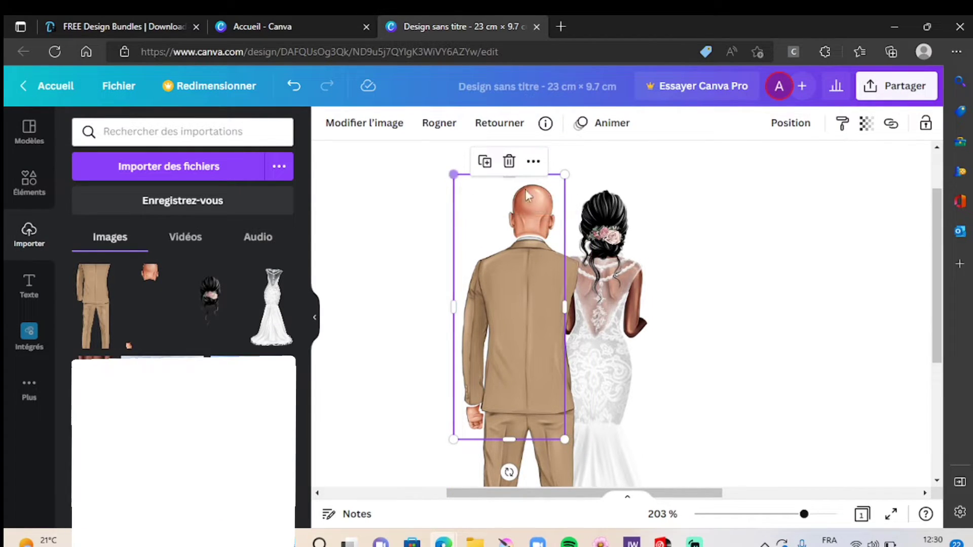
pyautogui.moveTo(542, 211); pyautogui.dragTo(543, 210)
pyautogui.moveTo(455, 174); pyautogui.dragTo(465, 186)
pyautogui.moveTo(541, 217); pyautogui.dragTo(539, 213)
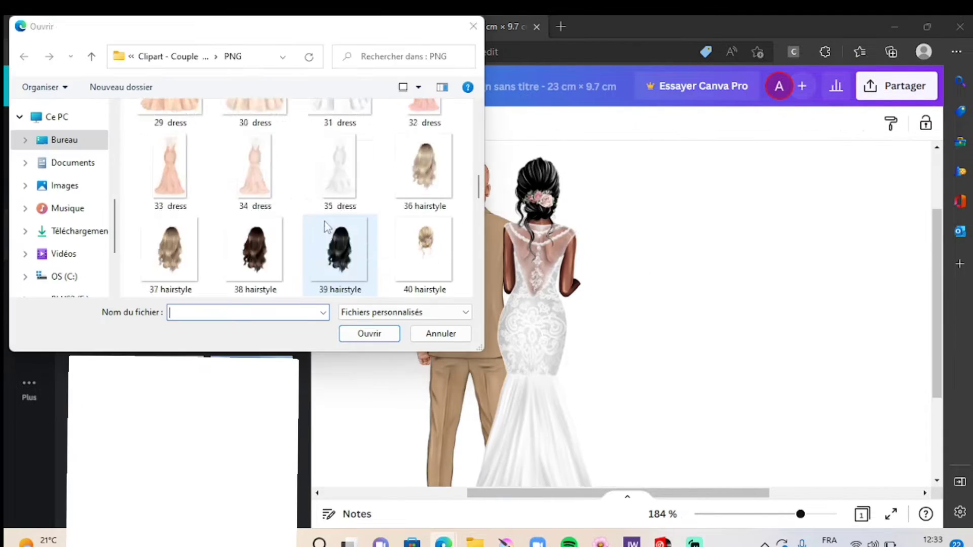
# Step: Import the pink flower image "23 bouquet" from the clipart PNG folder
pyautogui.scroll(-5, 336, 244)
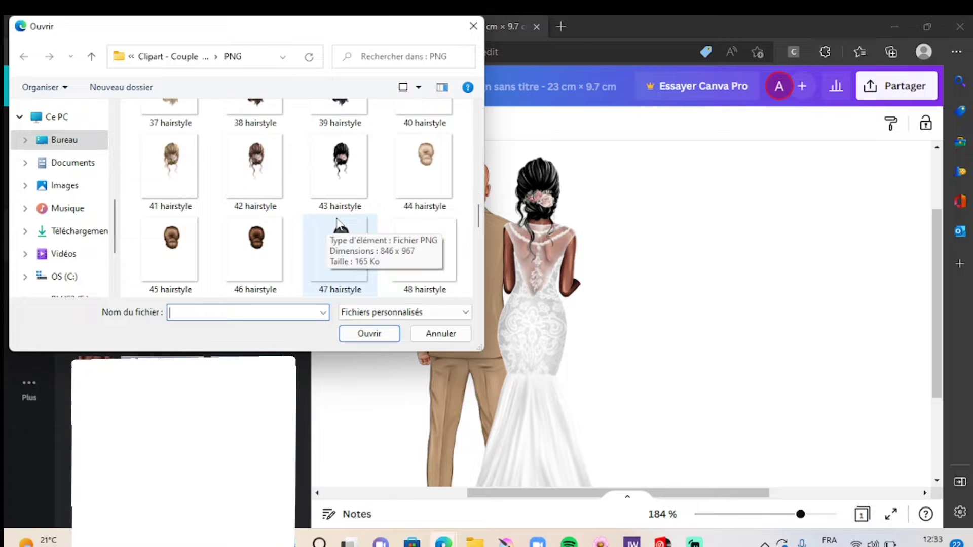
pyautogui.scroll(6, 379, 242)
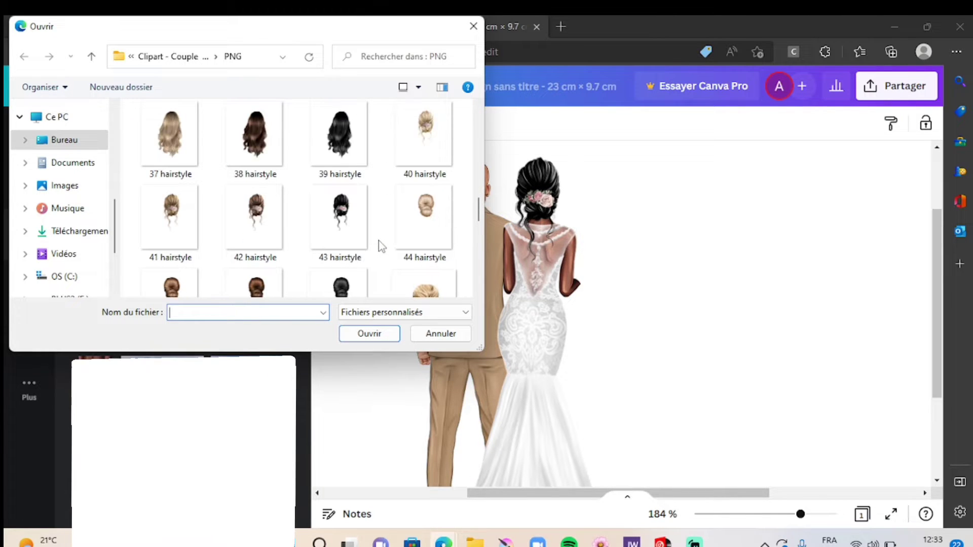
pyautogui.scroll(2, 380, 244)
pyautogui.click(341, 222)
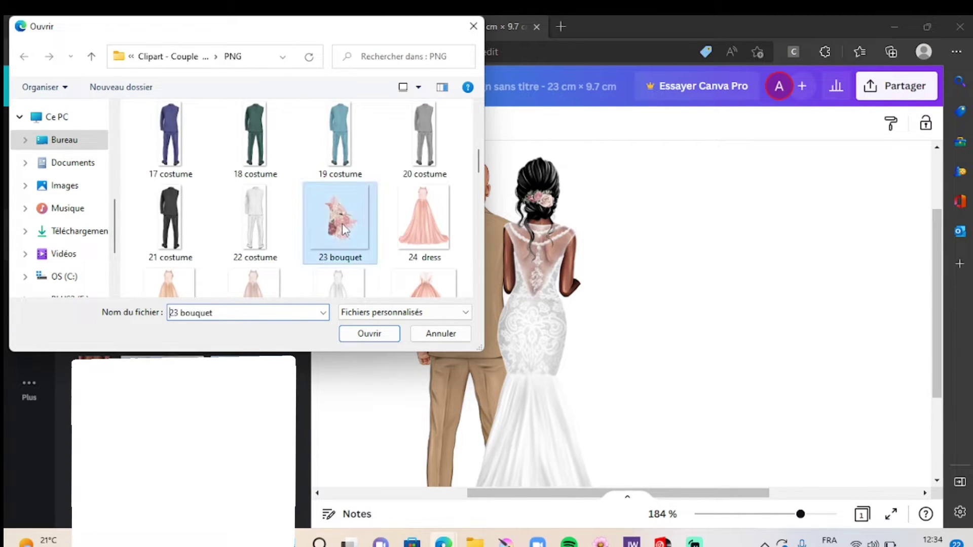
pyautogui.doubleClick(342, 223)
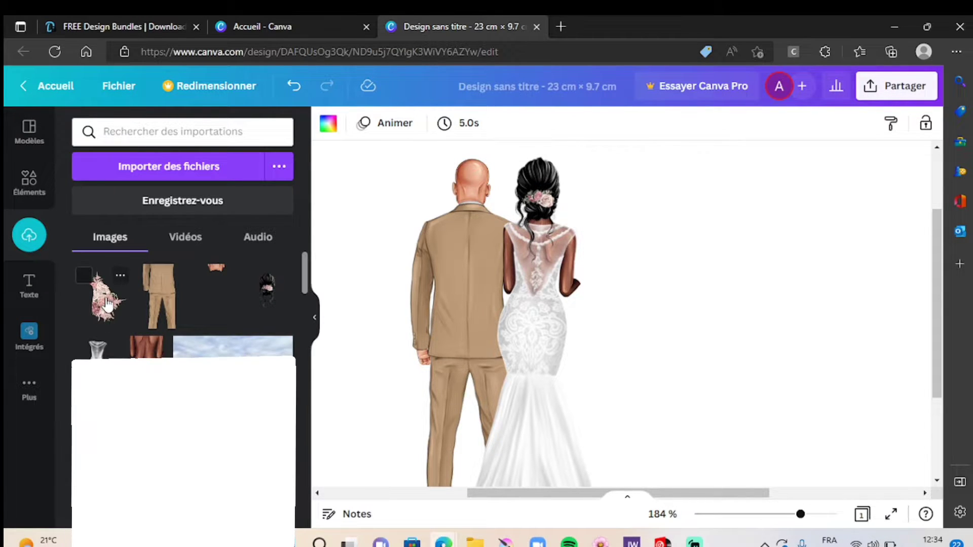
# Step: Add the bouquet to the page, shrink it, and place it against the bride's right arm
pyautogui.click(106, 304)
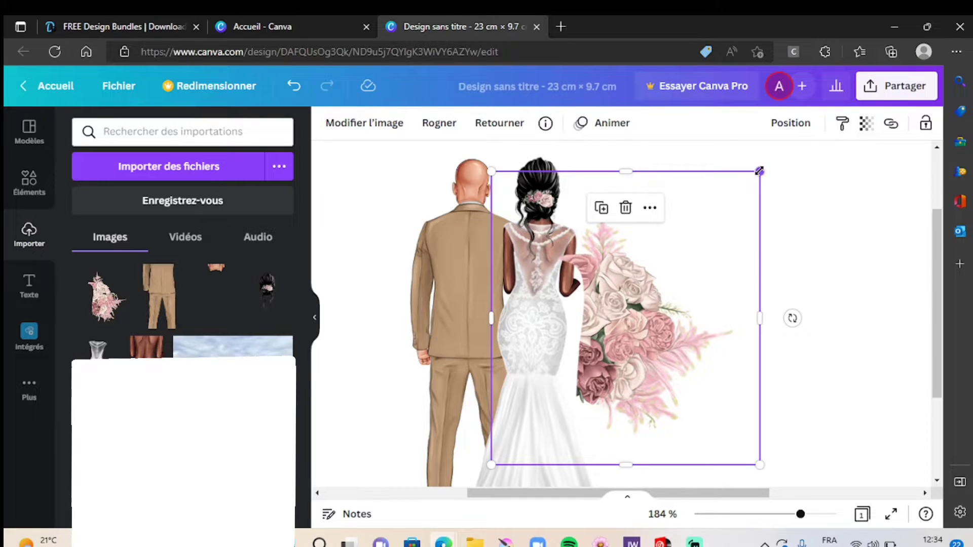
pyautogui.moveTo(759, 171); pyautogui.dragTo(652, 289)
pyautogui.moveTo(574, 368); pyautogui.dragTo(605, 241)
pyautogui.moveTo(685, 163); pyautogui.dragTo(670, 177)
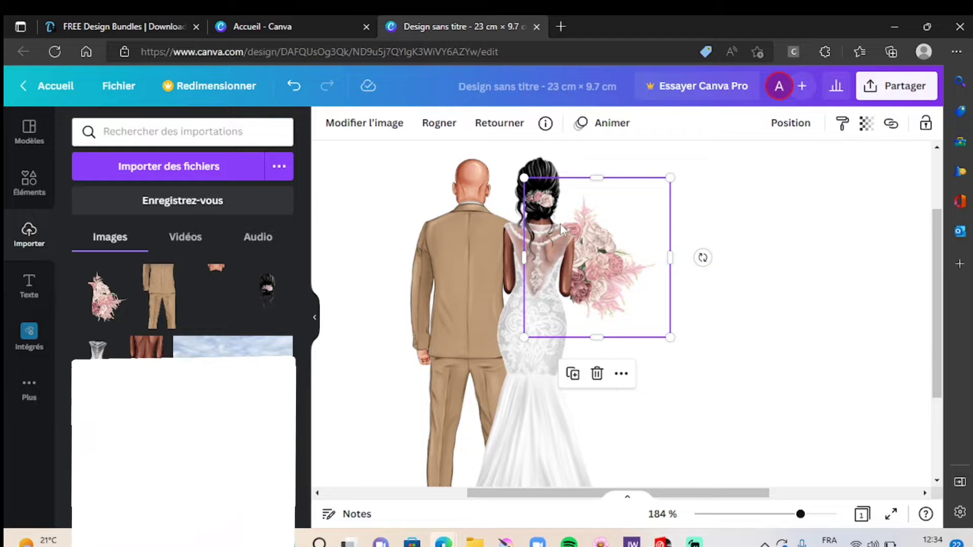
pyautogui.moveTo(670, 178)
pyautogui.mouseDown()
pyautogui.moveTo(658, 190)
pyautogui.moveTo(670, 178)
pyautogui.mouseUp()
pyautogui.click(784, 365)
pyautogui.click(671, 174)
pyautogui.click(699, 434)
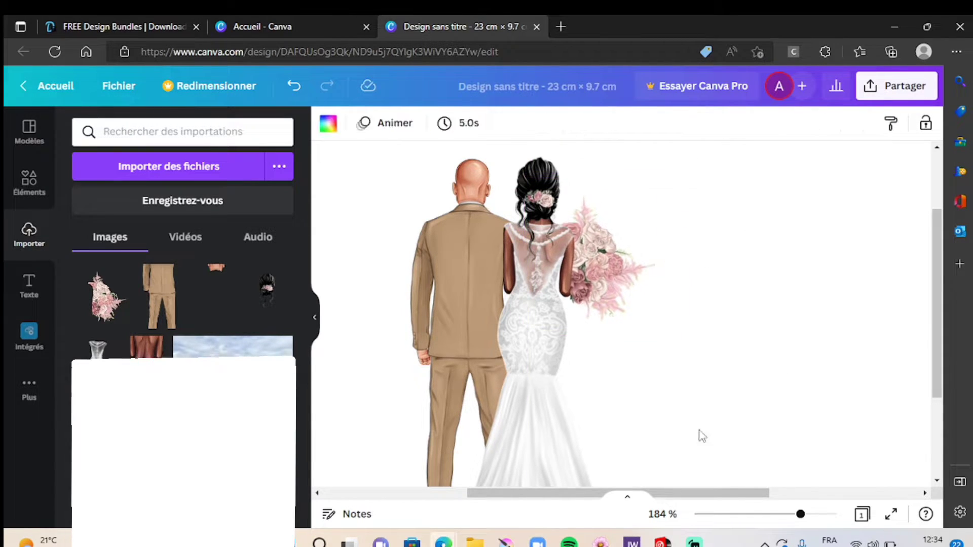
# Step: Import the beige sleeve image "64 sleeve" from the clipart PNG folder
pyautogui.click(169, 166)
pyautogui.scroll(-6, 292, 259)
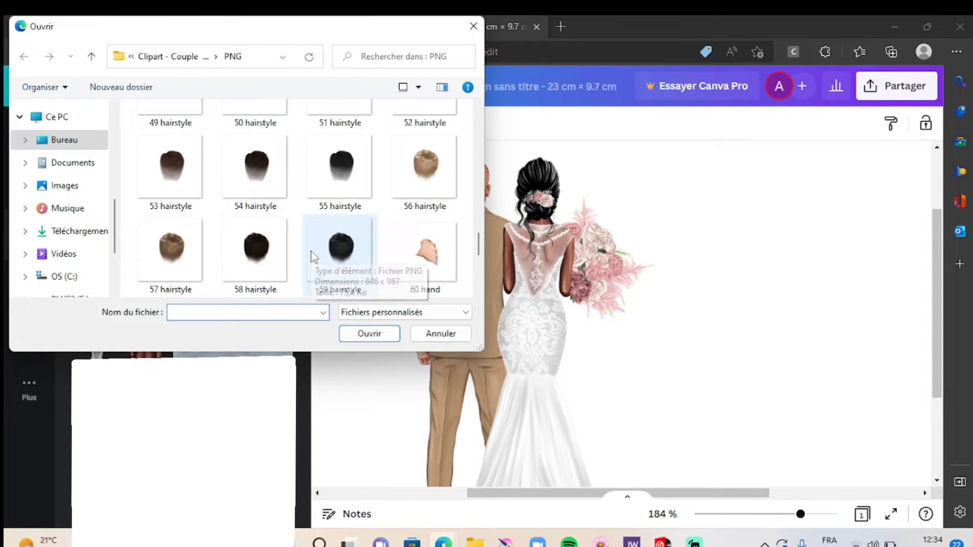
pyautogui.scroll(-1, 269, 226)
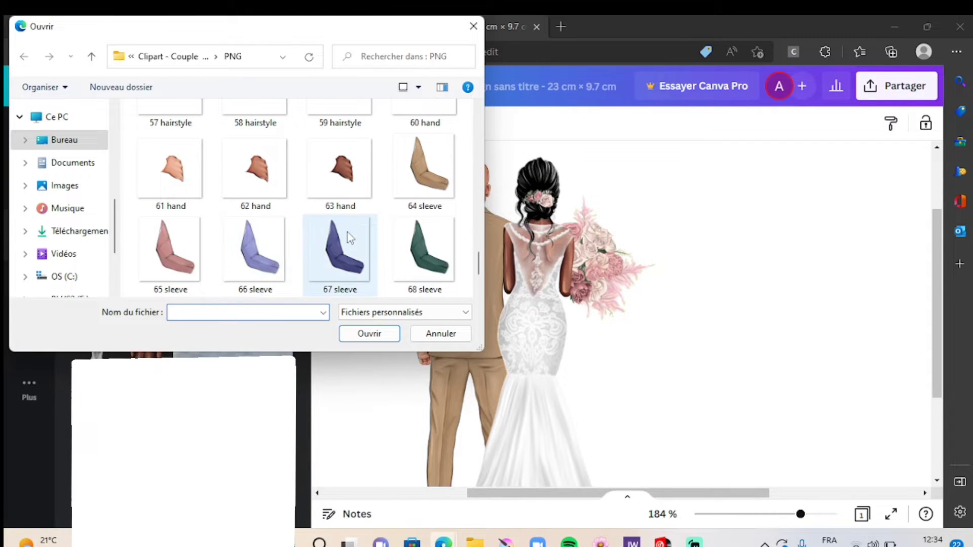
pyautogui.click(421, 169)
pyautogui.doubleClick(420, 169)
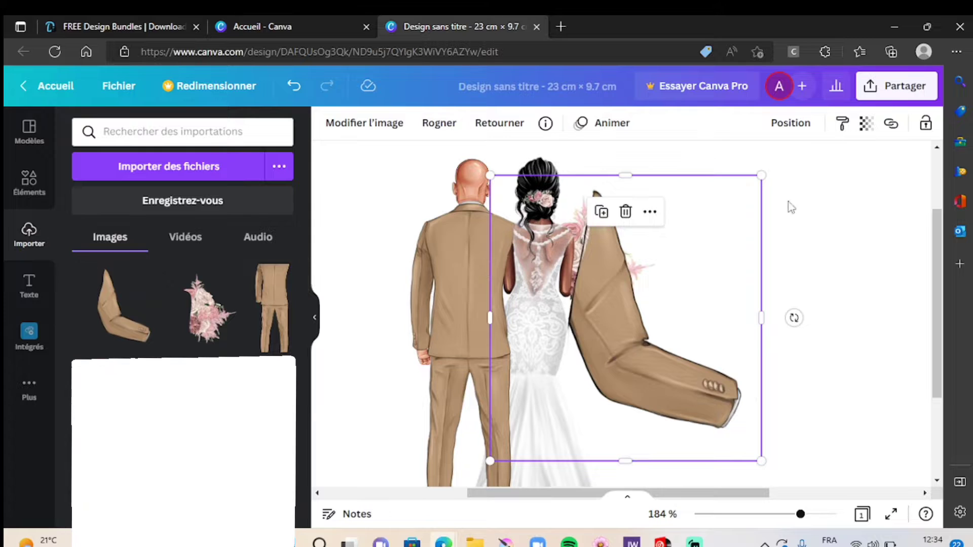
# Step: Shrink the beige sleeve and place it from the groom's shoulder around the bride's waist
pyautogui.moveTo(759, 176); pyautogui.dragTo(571, 238)
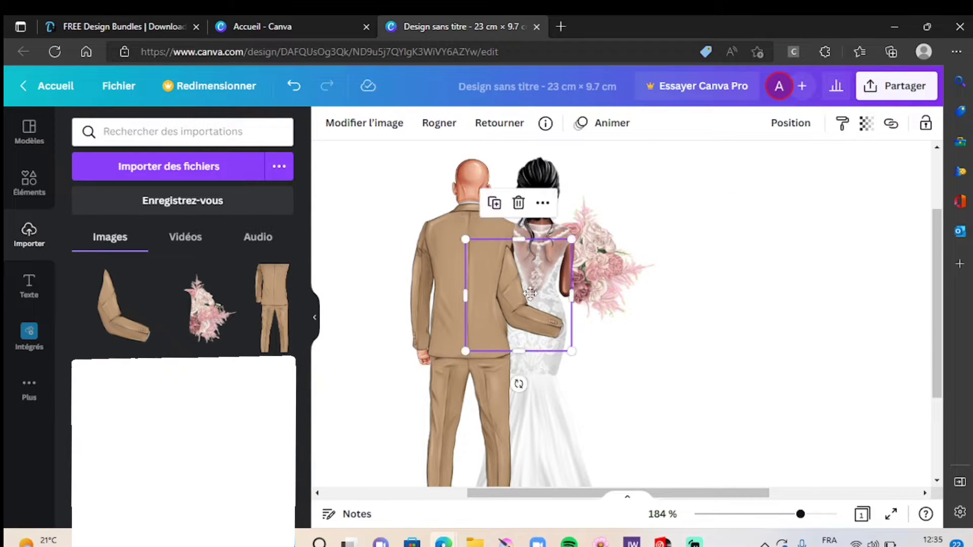
pyautogui.moveTo(513, 306); pyautogui.dragTo(523, 280)
pyautogui.moveTo(582, 217); pyautogui.dragTo(571, 219)
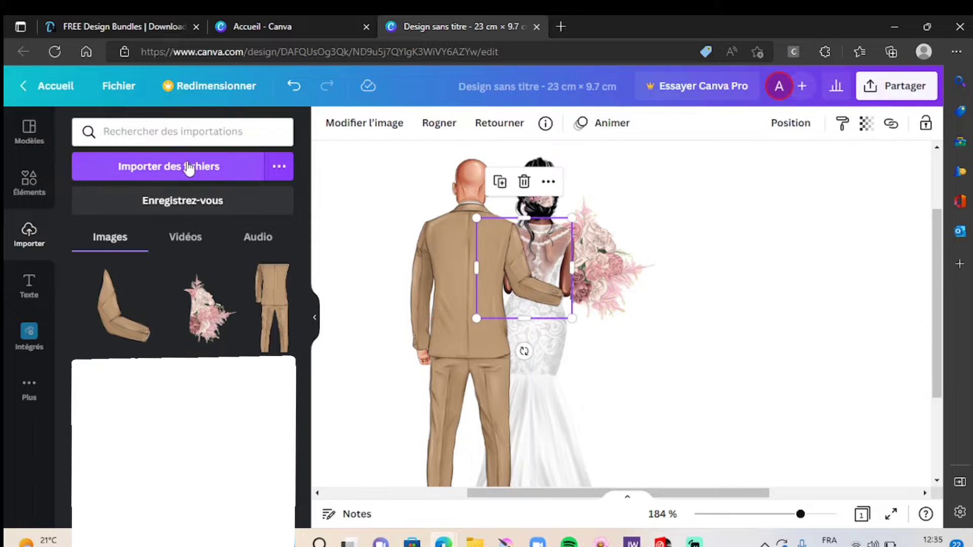
# Step: Import the hand image "61 hand" from the clipart PNG folder
pyautogui.click(187, 165)
pyautogui.scroll(-10, 386, 258)
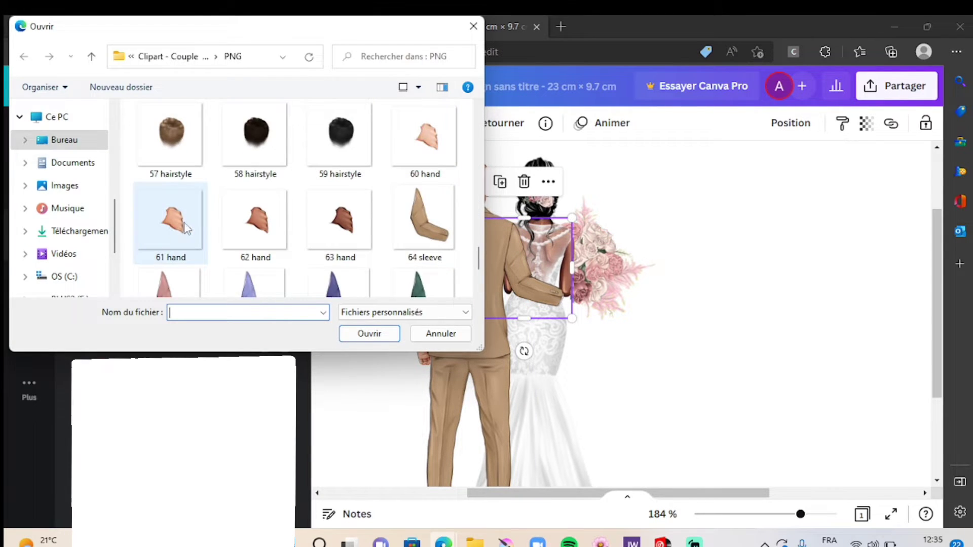
pyautogui.doubleClick(168, 218)
# Step: Add the hand to the page, shrink it, and move it to the end of the groom's sleeve
pyautogui.click(123, 282)
pyautogui.moveTo(761, 193); pyautogui.dragTo(581, 361)
pyautogui.moveTo(548, 405); pyautogui.dragTo(578, 307)
pyautogui.moveTo(610, 264); pyautogui.dragTo(590, 282)
pyautogui.moveTo(564, 316); pyautogui.dragTo(570, 303)
pyautogui.click(617, 366)
# Step: Fine-tune the size and position of the bent sleeve and its hand so they join neatly
pyautogui.moveTo(570, 226); pyautogui.dragTo(567, 228)
pyautogui.moveTo(516, 270); pyautogui.dragTo(519, 265)
pyautogui.moveTo(573, 306); pyautogui.dragTo(567, 301)
pyautogui.moveTo(592, 271)
pyautogui.mouseDown()
pyautogui.moveTo(668, 240)
pyautogui.moveTo(582, 275)
pyautogui.mouseUp()
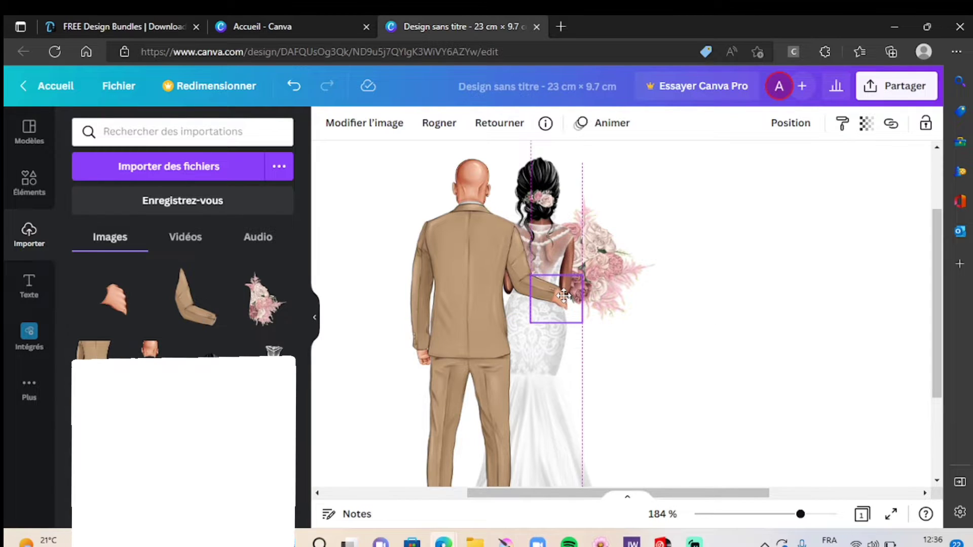
# Step: Send the groom's hand back one layer so it sits behind the sleeve's cuff
pyautogui.click(797, 128)
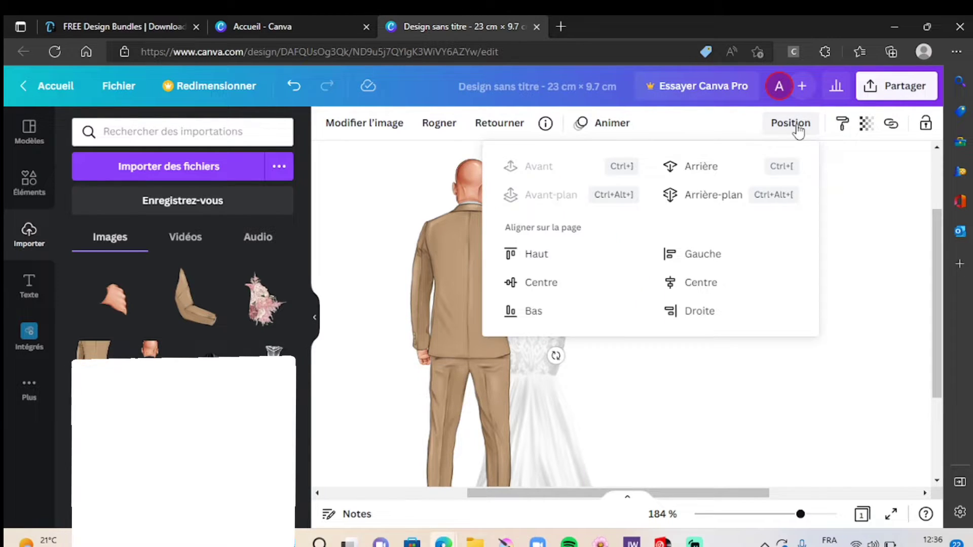
pyautogui.click(690, 170)
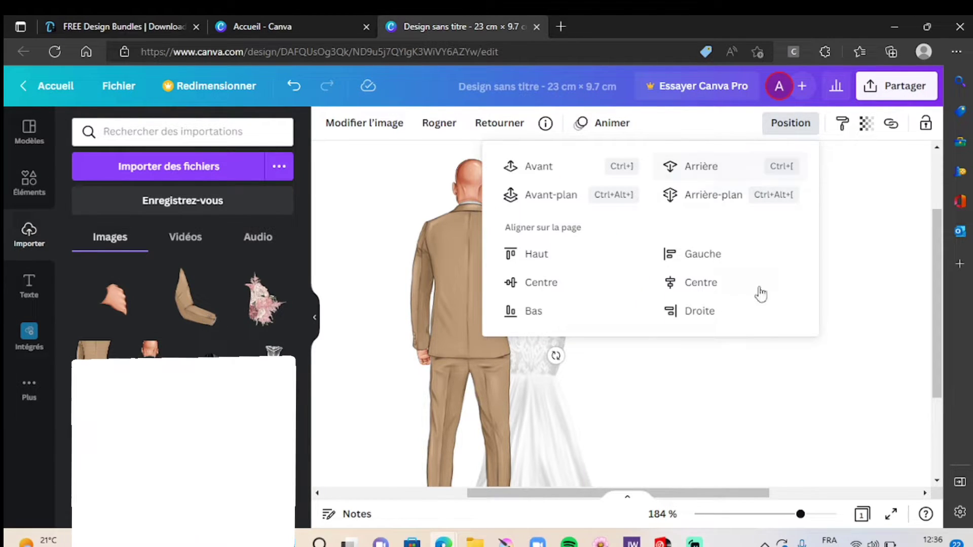
pyautogui.click(738, 374)
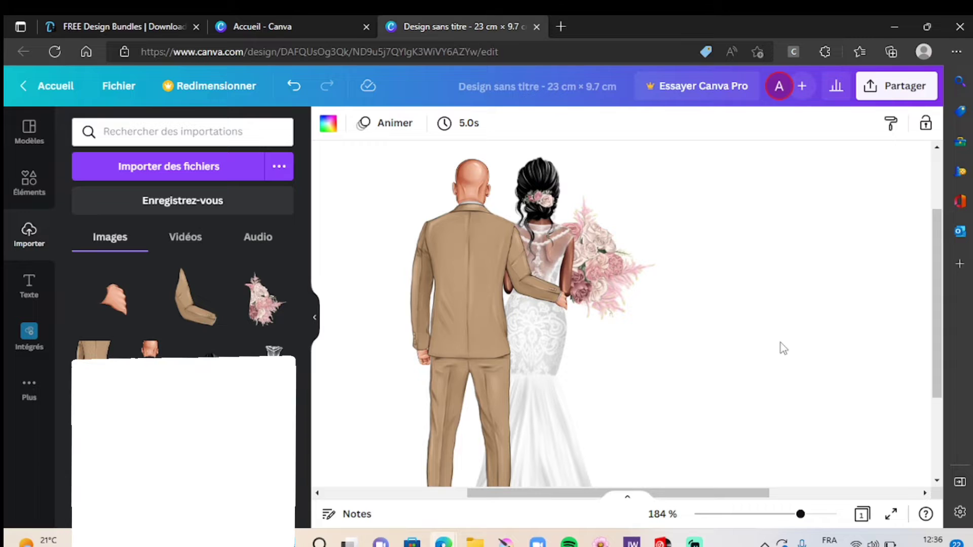
pyautogui.scroll(-3, 787, 349)
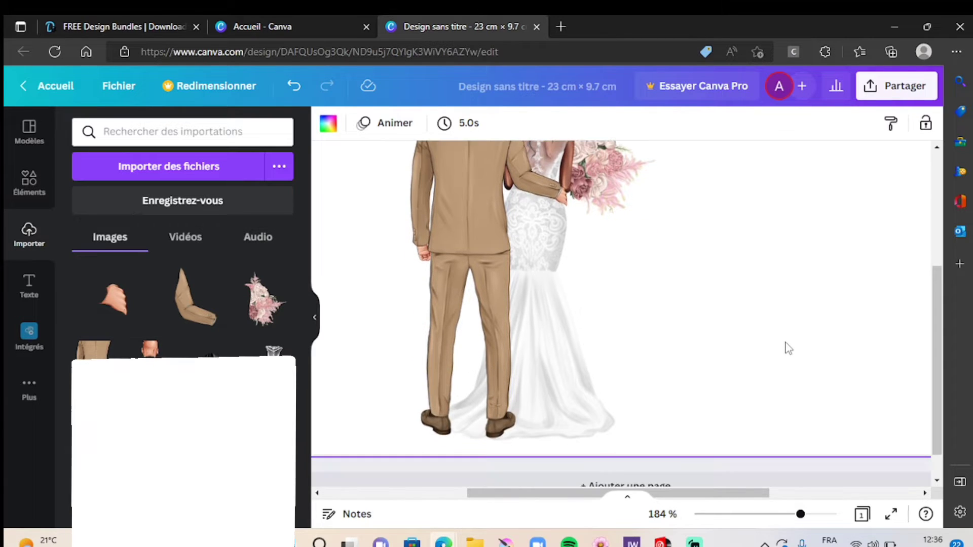
pyautogui.scroll(3, 786, 343)
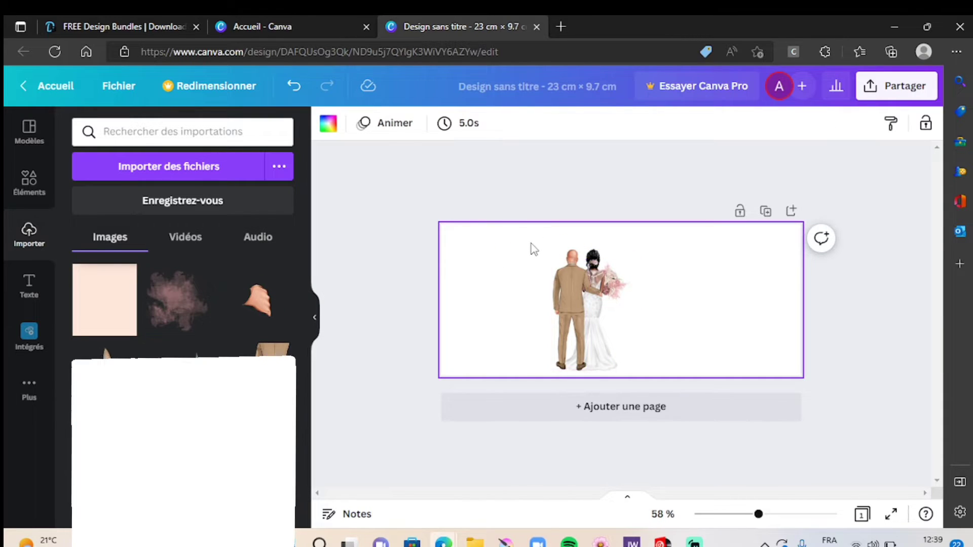
# Step: Select the whole couple with the bouquet and move it to the centre of the page
pyautogui.moveTo(527, 240); pyautogui.dragTo(644, 384)
pyautogui.moveTo(595, 331); pyautogui.dragTo(624, 322)
pyautogui.click(515, 313)
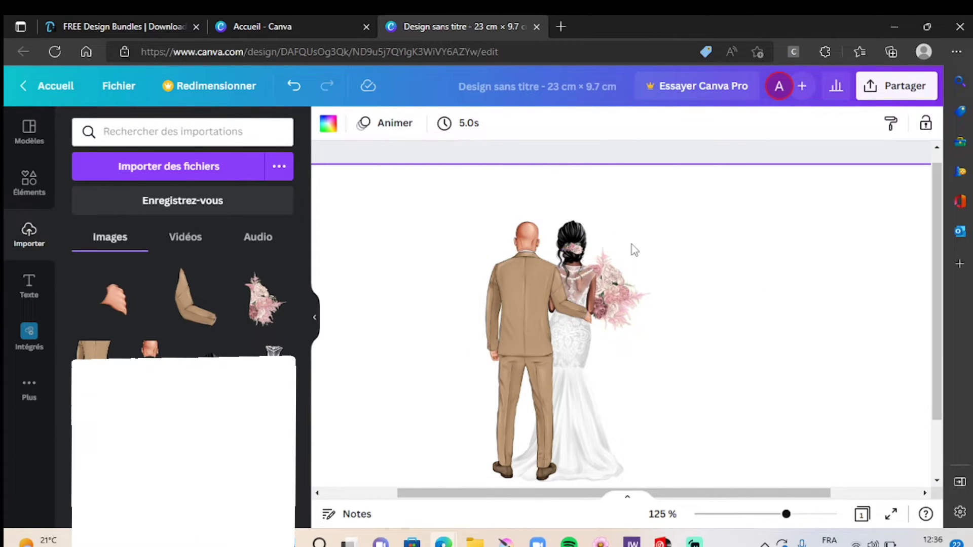
# Step: Add the pink watercolour splash to the page and enlarge it around the couple until it extends past the page's upper and lower edges
pyautogui.click(192, 181)
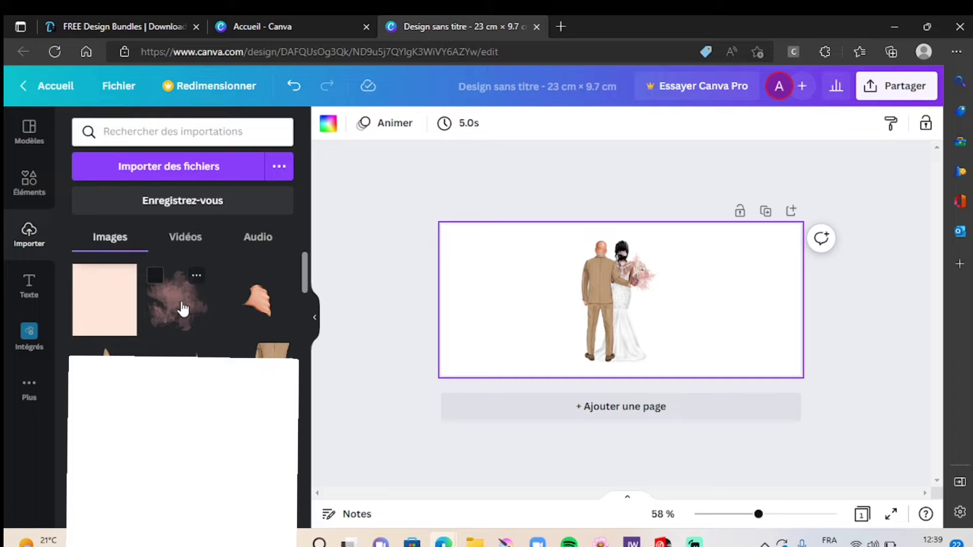
pyautogui.click(183, 309)
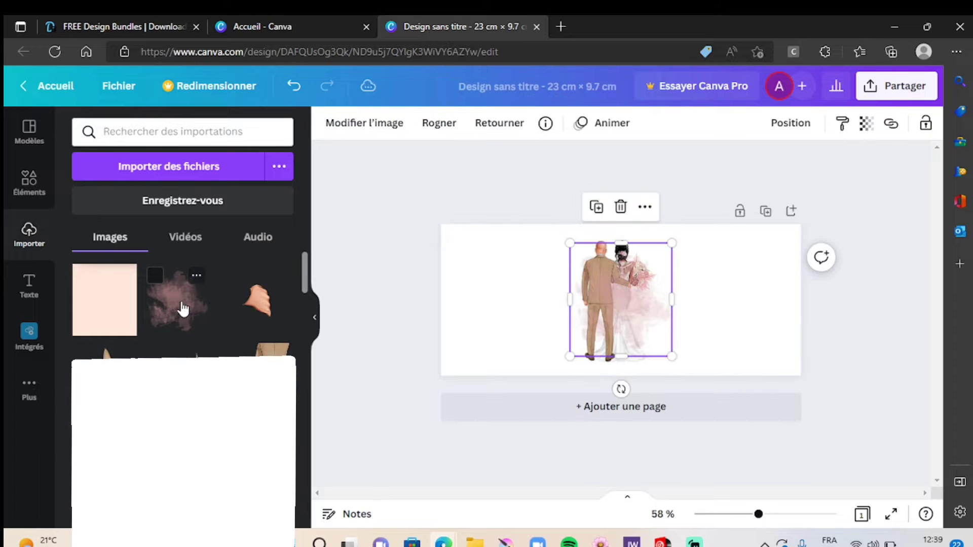
pyautogui.moveTo(673, 359); pyautogui.dragTo(704, 392)
pyautogui.moveTo(569, 243); pyautogui.dragTo(524, 192)
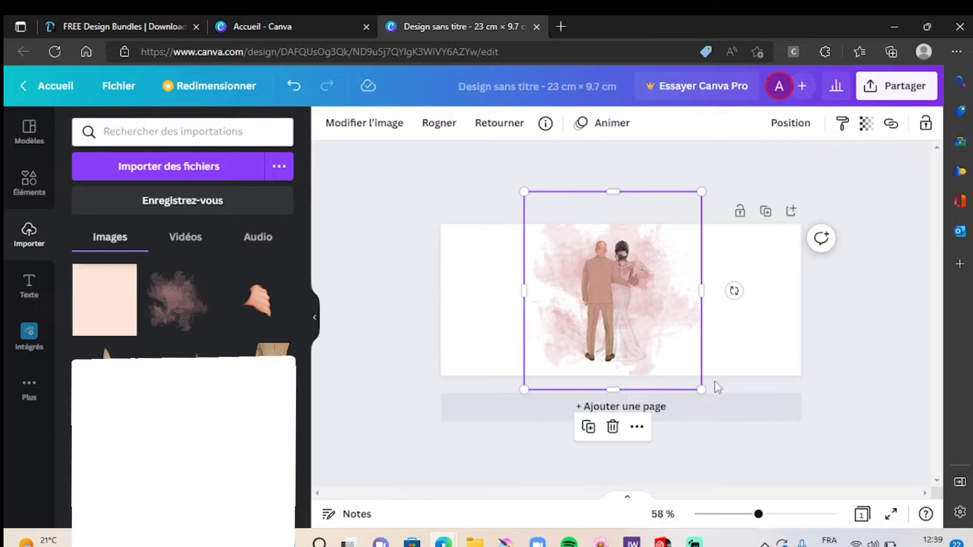
pyautogui.moveTo(703, 389); pyautogui.dragTo(717, 408)
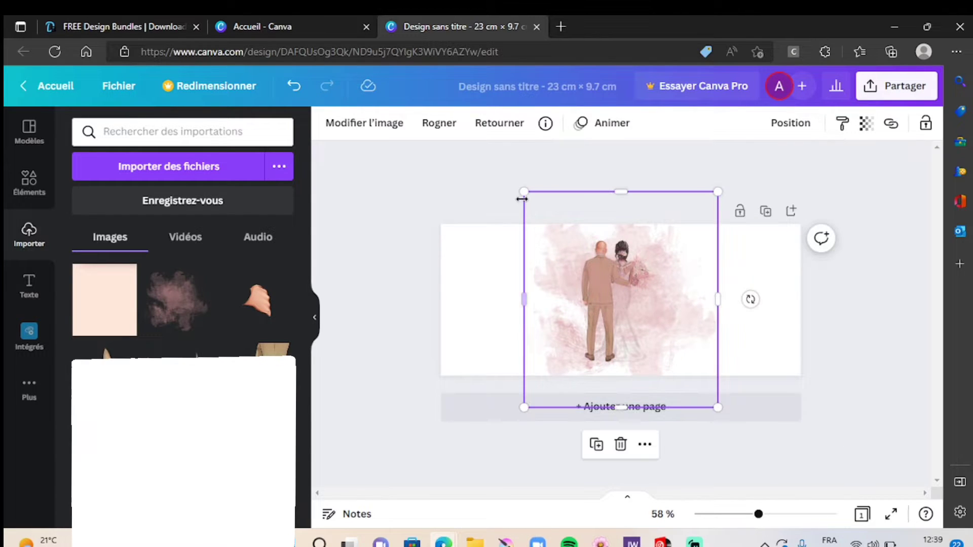
pyautogui.moveTo(524, 192); pyautogui.dragTo(506, 172)
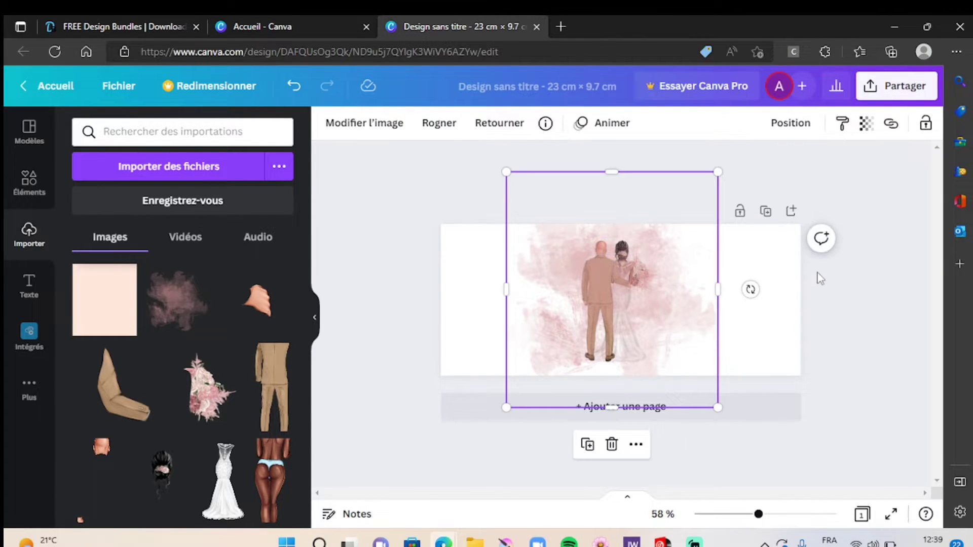
# Step: Send the watercolour splash to the very back behind the couple and enlarge it to about 14.1 × 15.8 cm
pyautogui.click(792, 125)
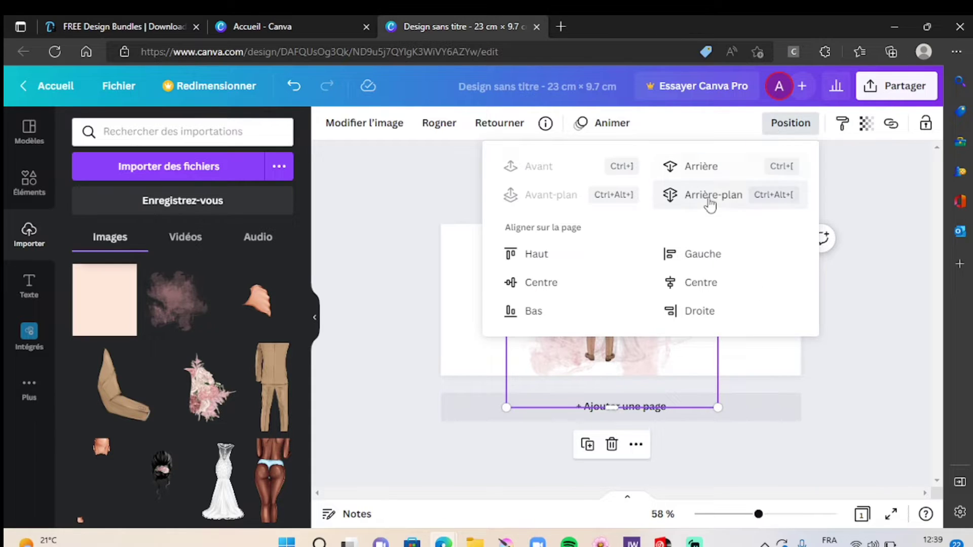
pyautogui.click(728, 198)
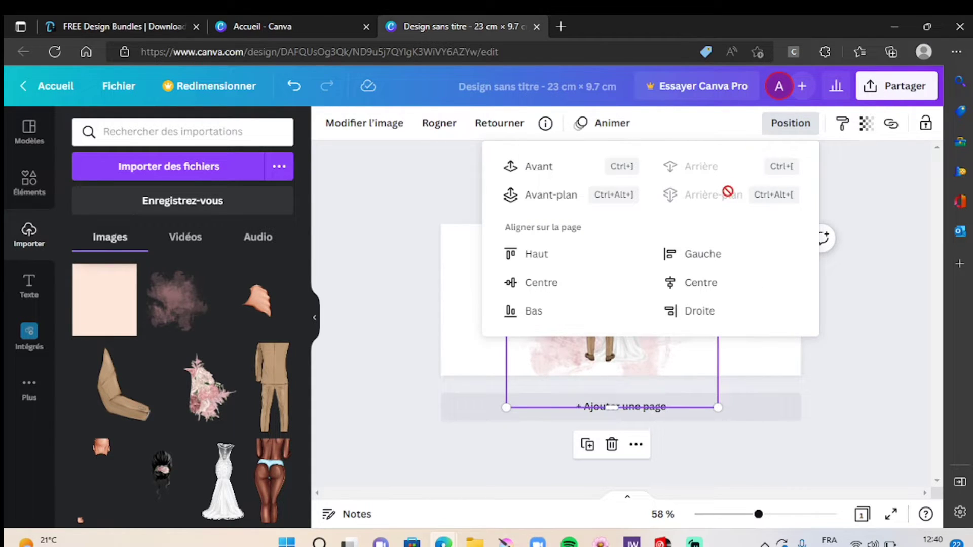
pyautogui.click(743, 363)
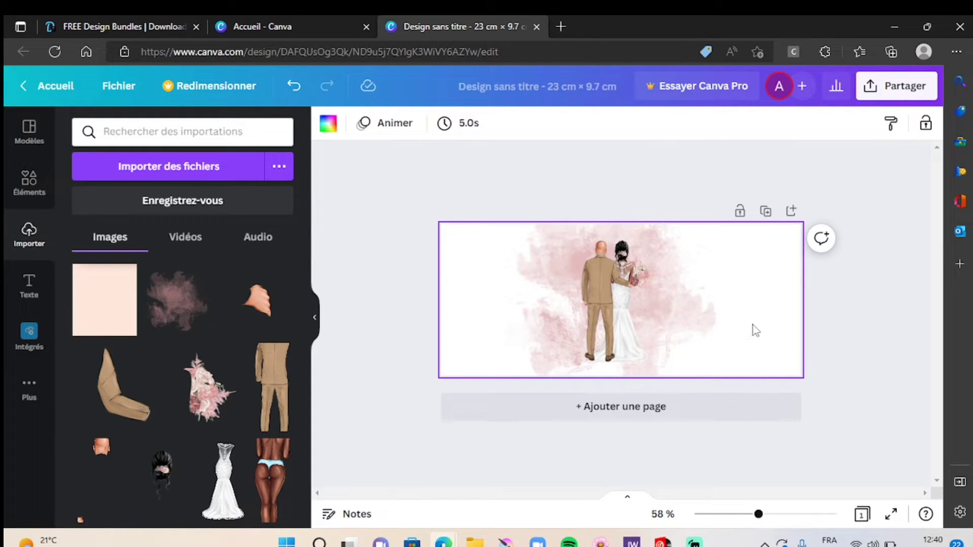
pyautogui.click(679, 319)
pyautogui.moveTo(718, 408); pyautogui.dragTo(728, 419)
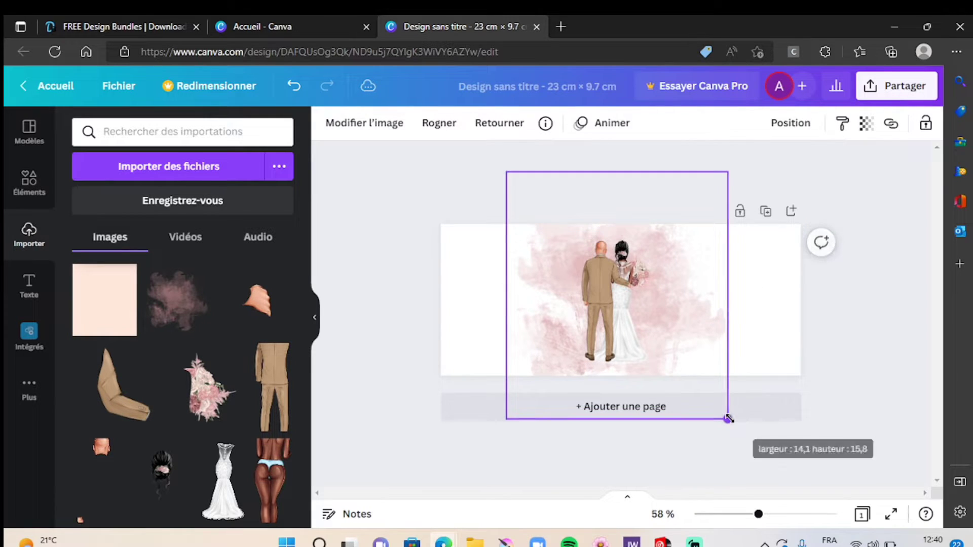
pyautogui.click(455, 295)
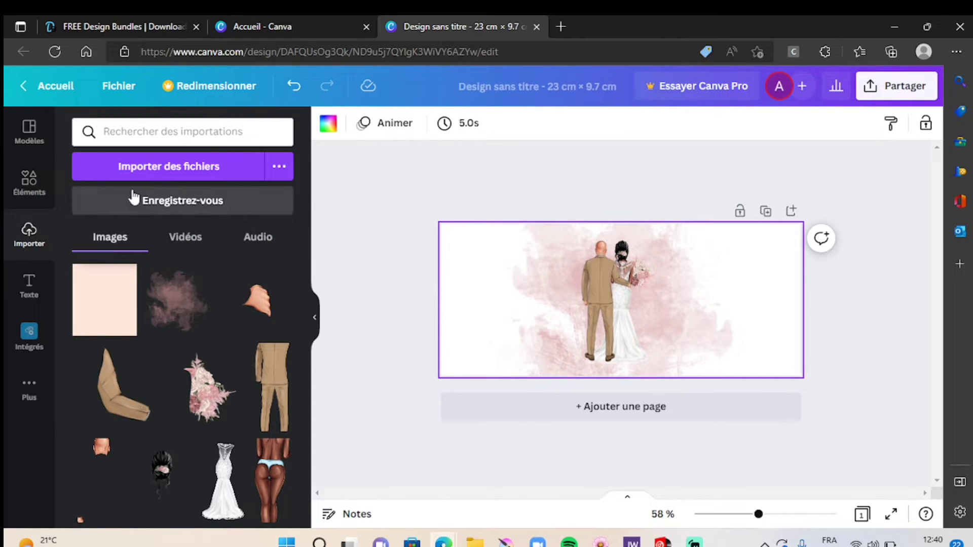
# Step: Add a square shape and stretch it over the whole page to 23 × 9.7 cm
pyautogui.click(29, 183)
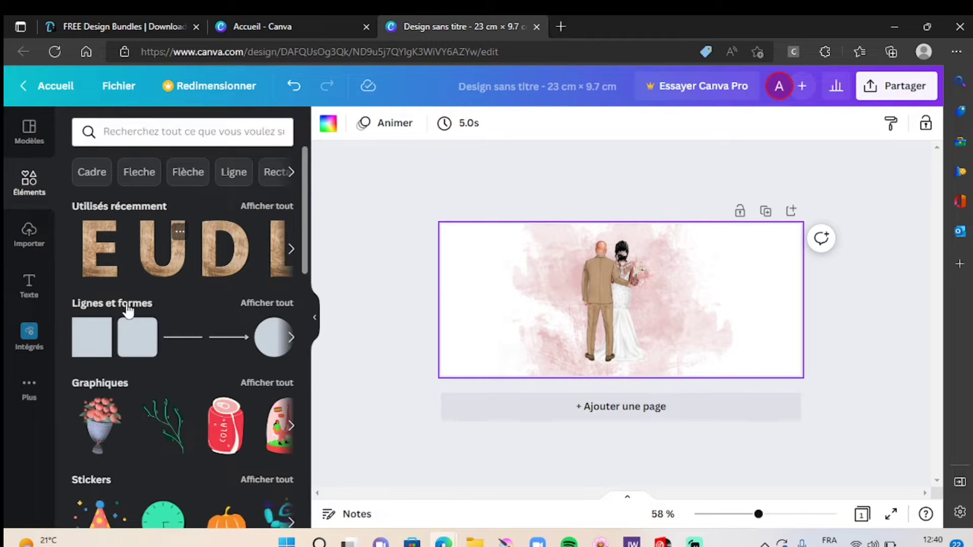
pyautogui.click(100, 329)
pyautogui.click(85, 346)
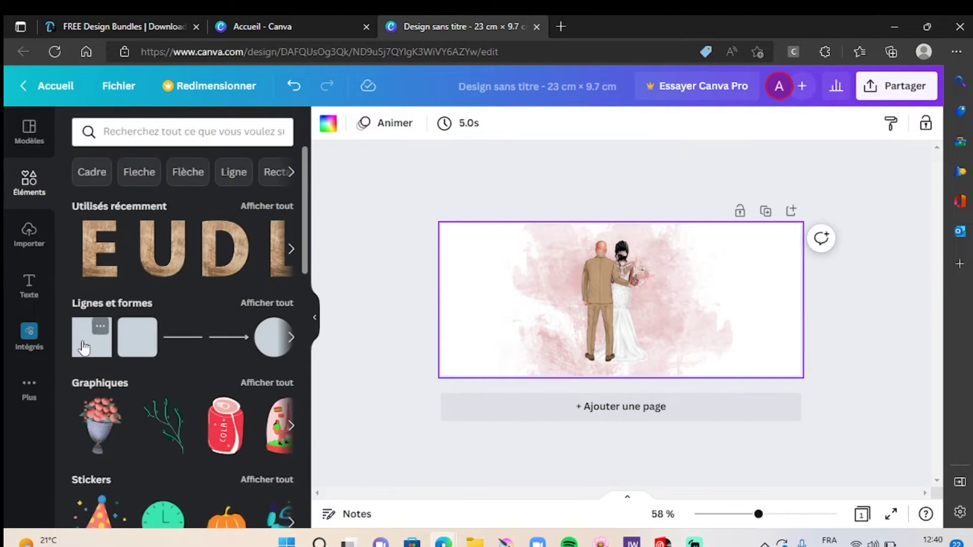
pyautogui.click(85, 347)
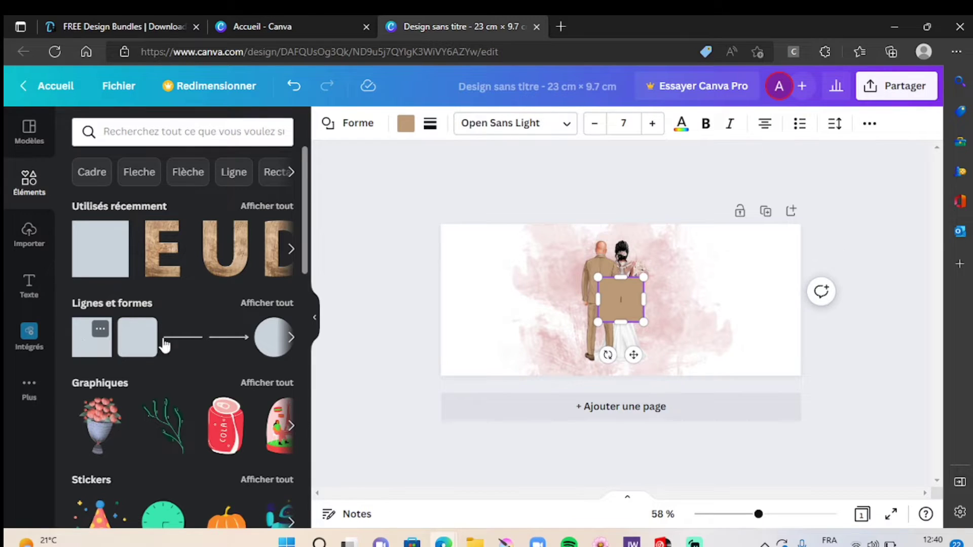
pyautogui.moveTo(611, 304); pyautogui.dragTo(464, 376)
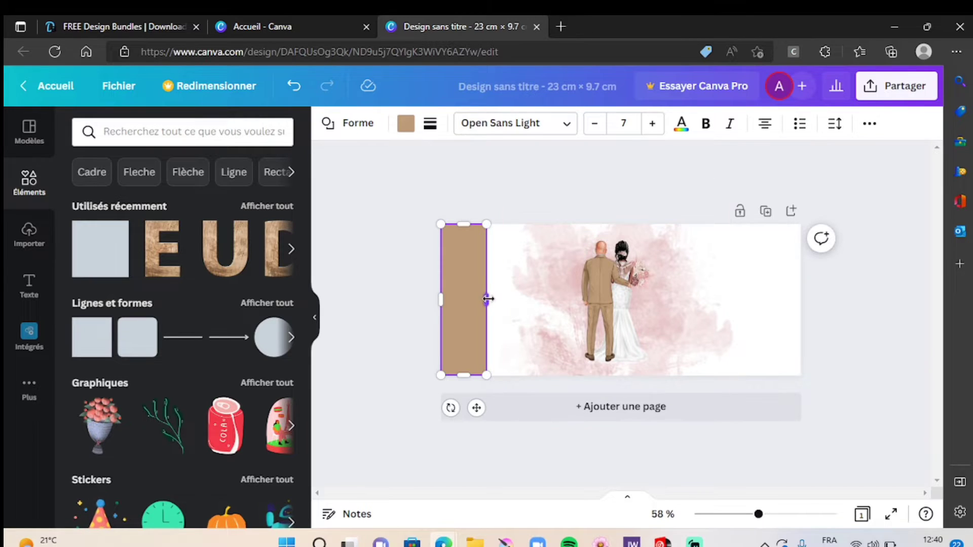
pyautogui.moveTo(488, 299); pyautogui.dragTo(801, 297)
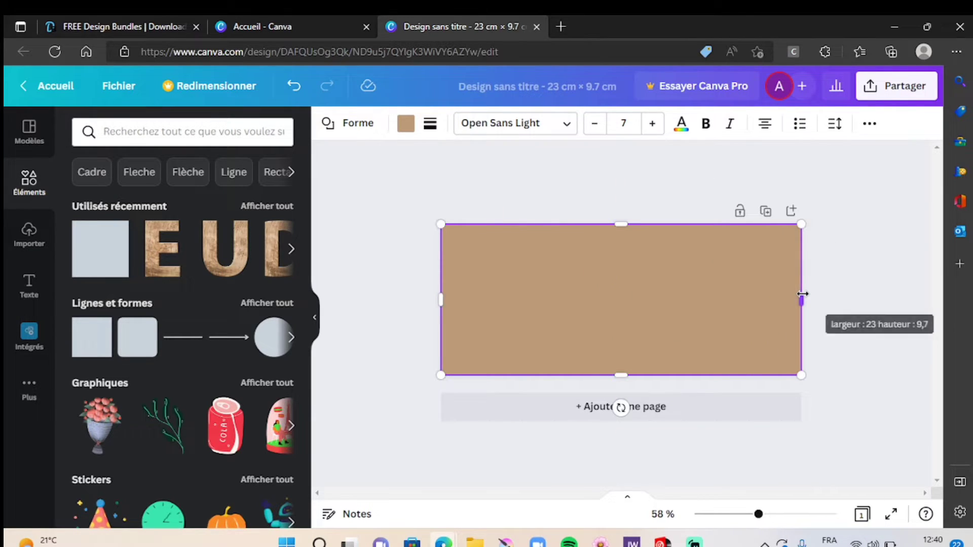
# Step: Make the page-sized rectangle's fill transparent and give it a solid black border with a thickness of 2
pyautogui.click(405, 128)
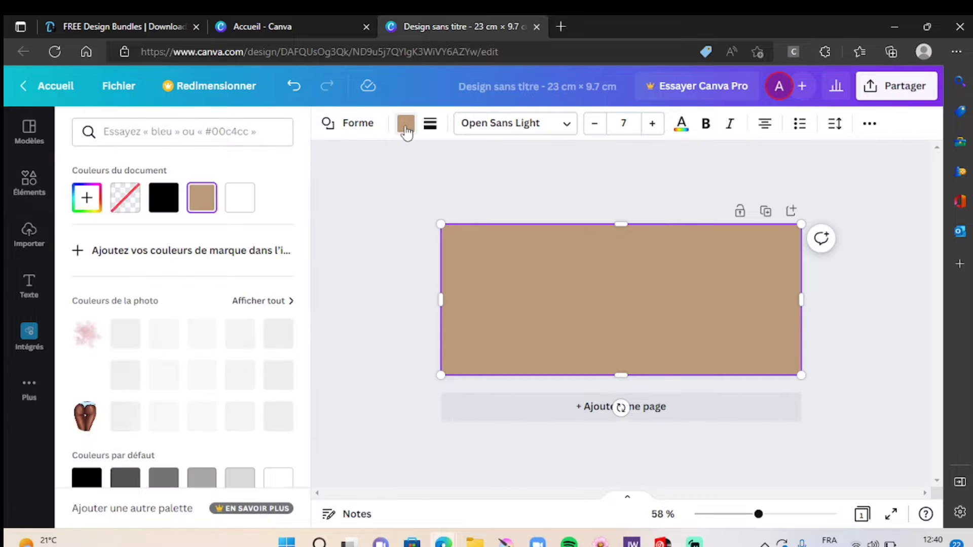
pyautogui.click(126, 200)
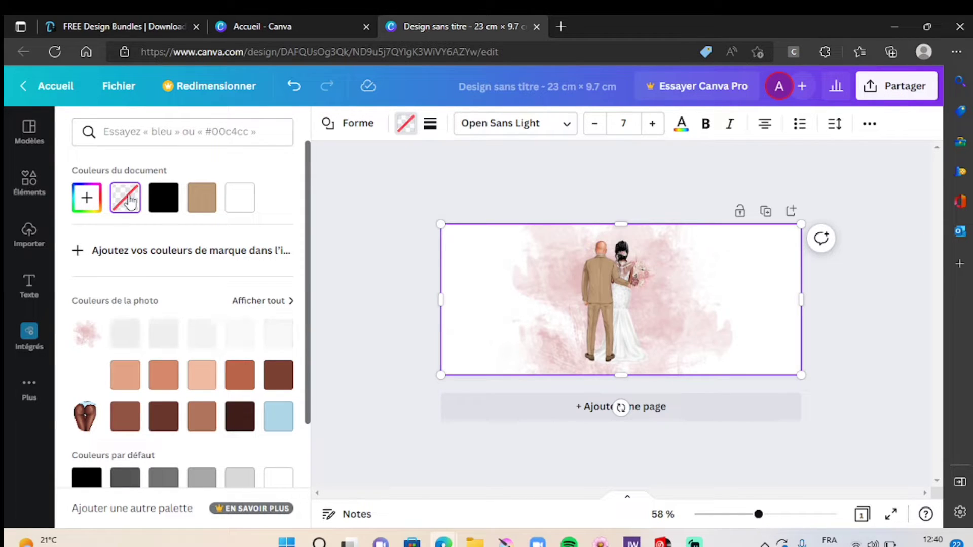
pyautogui.click(432, 127)
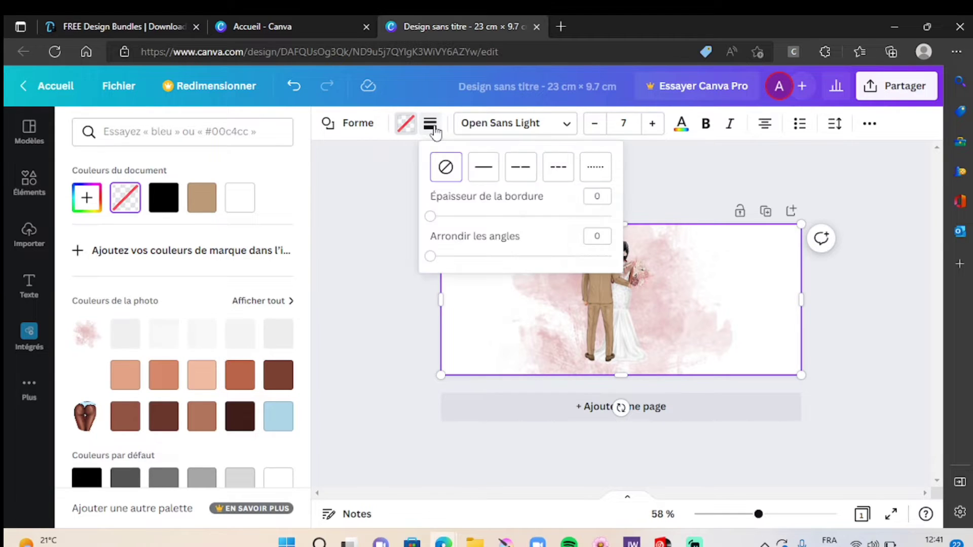
pyautogui.click(484, 167)
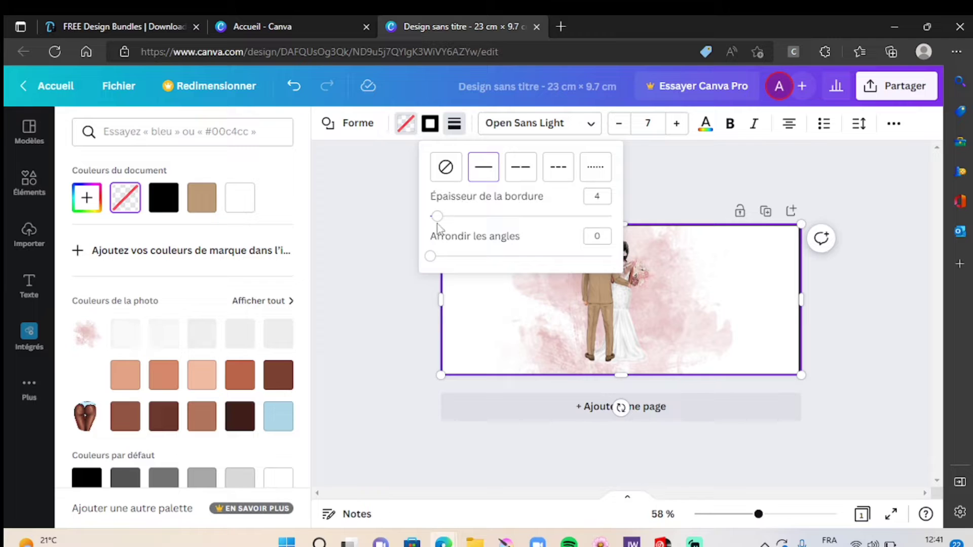
pyautogui.moveTo(442, 222); pyautogui.dragTo(434, 218)
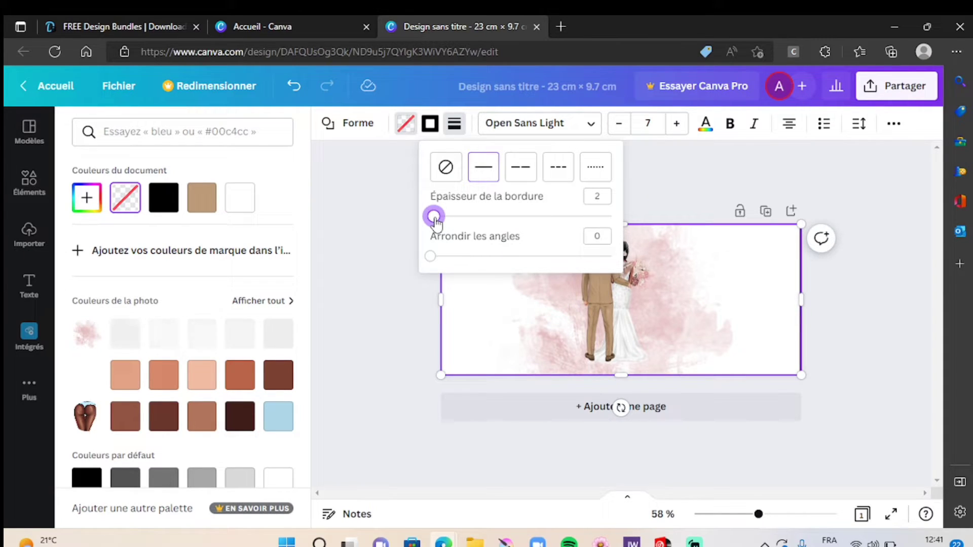
pyautogui.click(377, 213)
pyautogui.press('Escape')
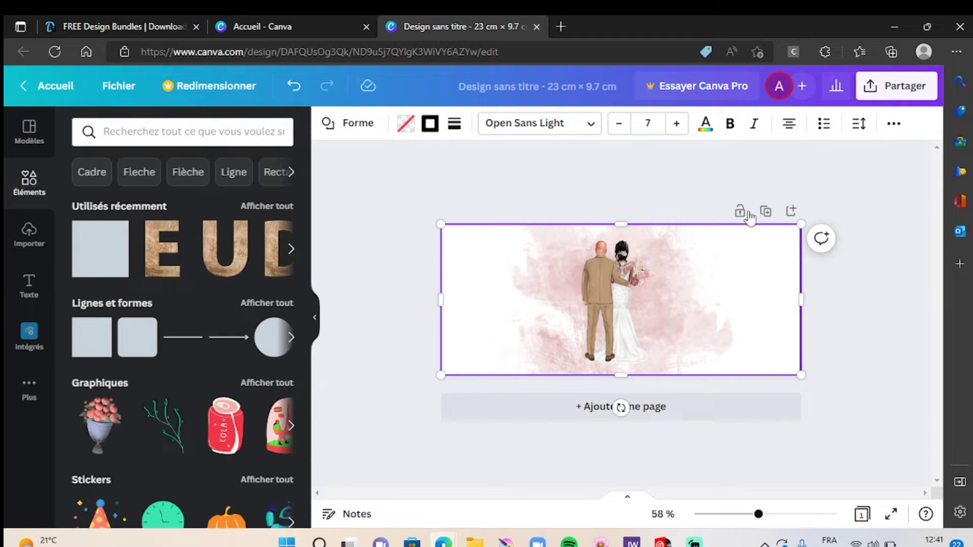
pyautogui.press('Escape')
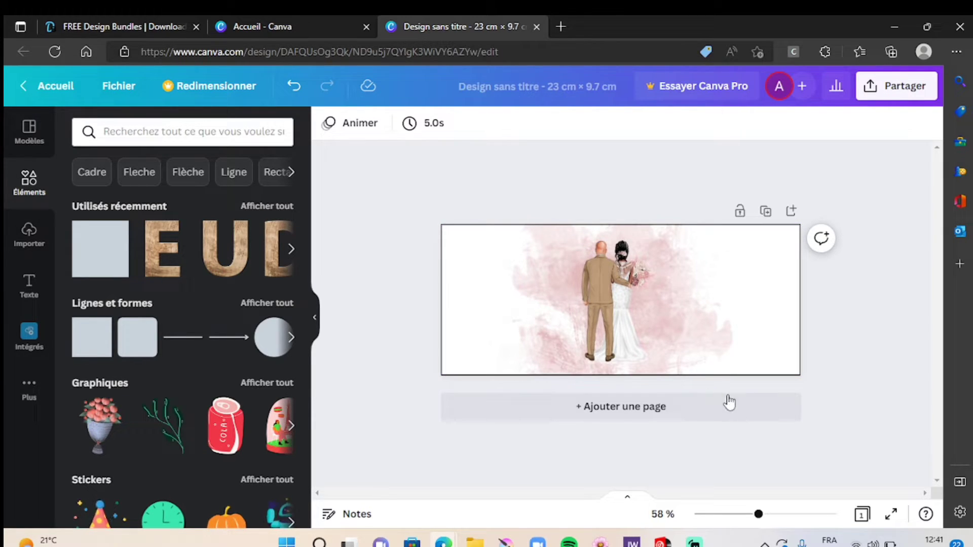
# Step: Add the "Venez avec nous célébrer une vie de joie et de rires" text layout, keeping only its large script text
pyautogui.click(29, 286)
pyautogui.scroll(-5, 229, 387)
pyautogui.scroll(-3, 229, 387)
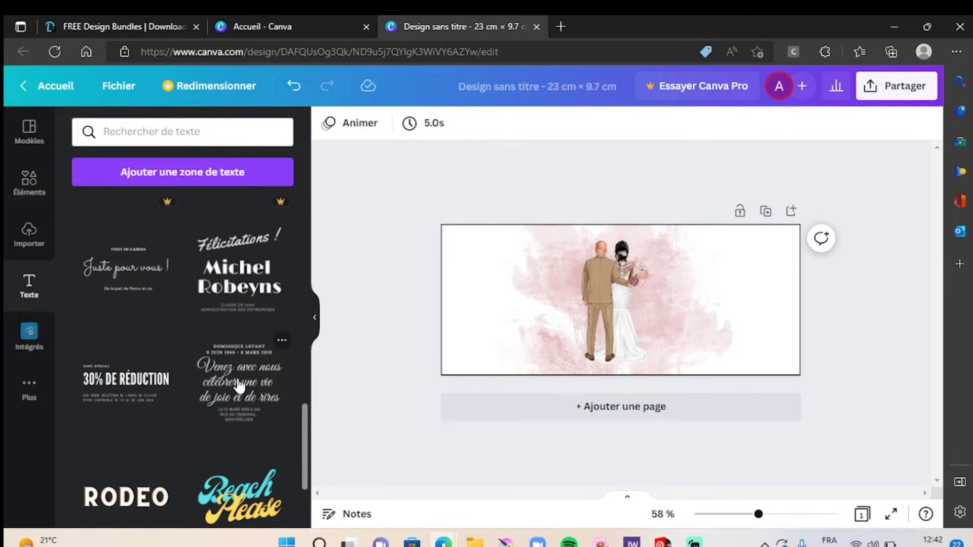
pyautogui.click(239, 383)
pyautogui.click(621, 249)
pyautogui.click(619, 200)
pyautogui.click(621, 303)
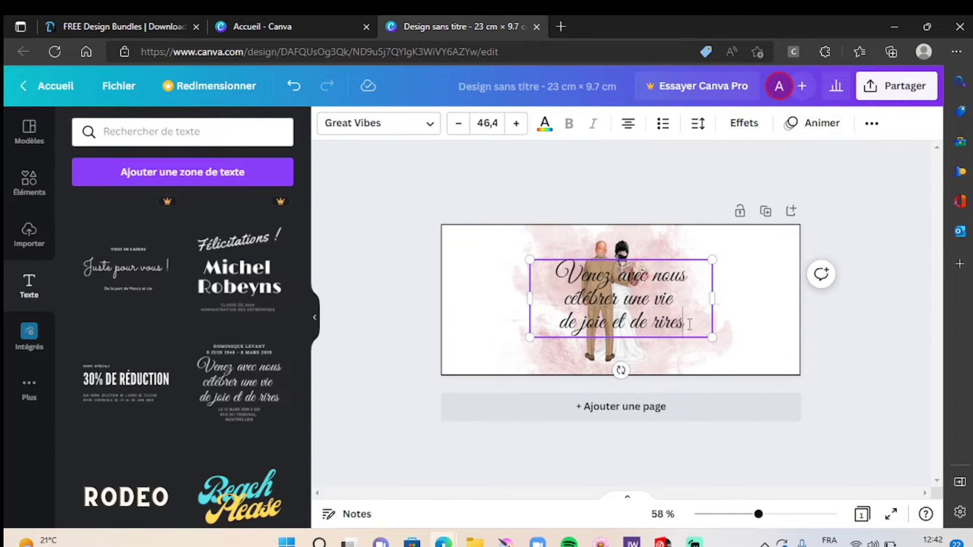
# Step: Replace the script text with the groom's first name, shrink it to size 25.5 and place it beside the groom's feet
pyautogui.doubleClick(557, 269)
pyautogui.press('BackSpace')
pyautogui.write('Antoine')
pyautogui.moveTo(712, 274); pyautogui.dragTo(597, 275)
pyautogui.moveTo(550, 323); pyautogui.dragTo(567, 324)
pyautogui.moveTo(599, 279); pyautogui.dragTo(577, 276)
pyautogui.moveTo(581, 311); pyautogui.dragTo(571, 394)
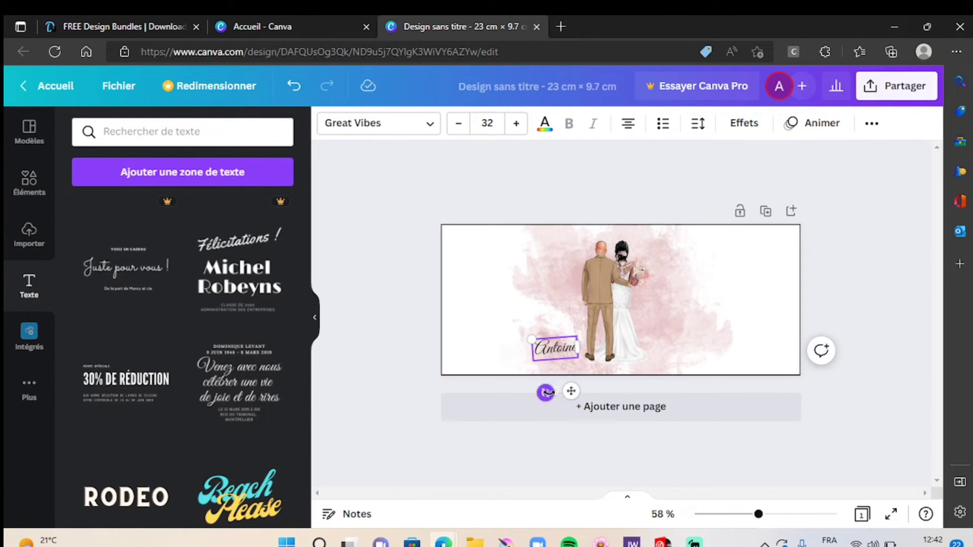
pyautogui.moveTo(532, 336); pyautogui.dragTo(544, 345)
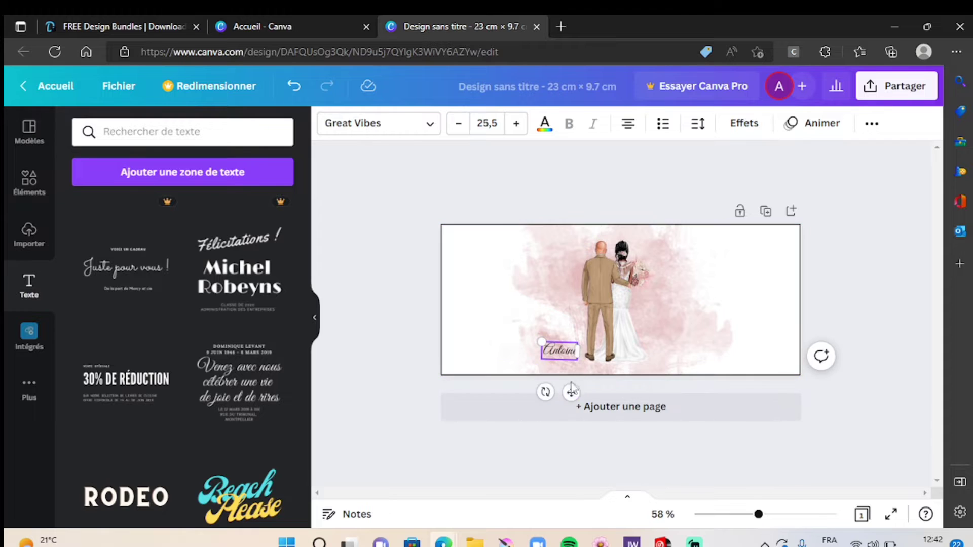
# Step: Duplicate the groom's name, place the copy beside the hem of the bride's dress and replace it with the bride's first name
pyautogui.hotkey('ctrl', 'd')
pyautogui.moveTo(569, 391); pyautogui.dragTo(687, 394)
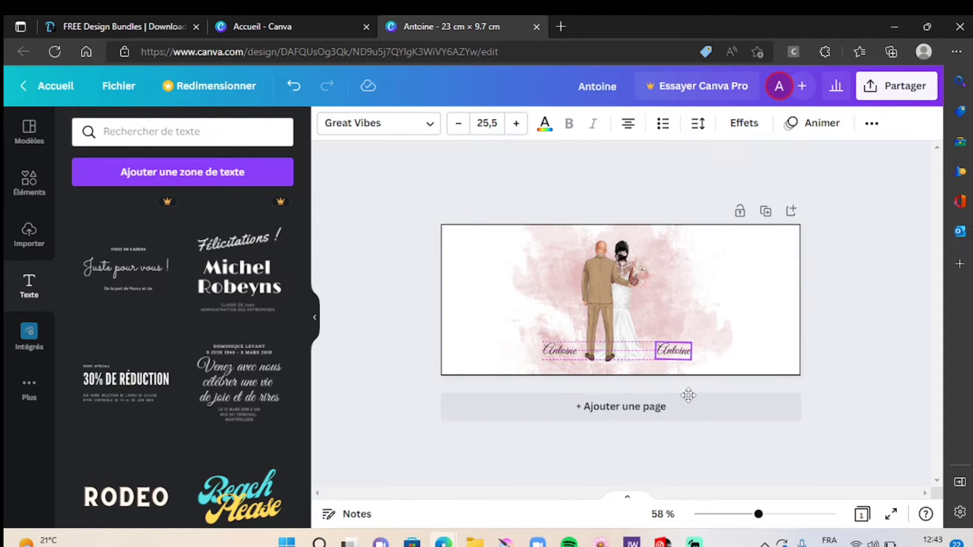
pyautogui.press('Return')
pyautogui.write('Ludivine')
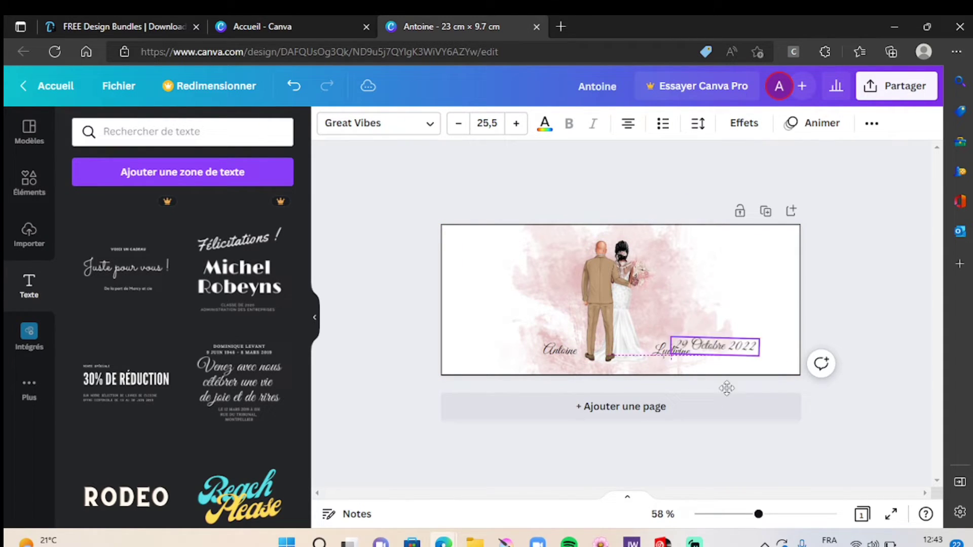
# Step: Move the "29 Octobre 2022" text above the couple's heads, shrink it slightly and centre it over them
pyautogui.moveTo(726, 388); pyautogui.dragTo(623, 275)
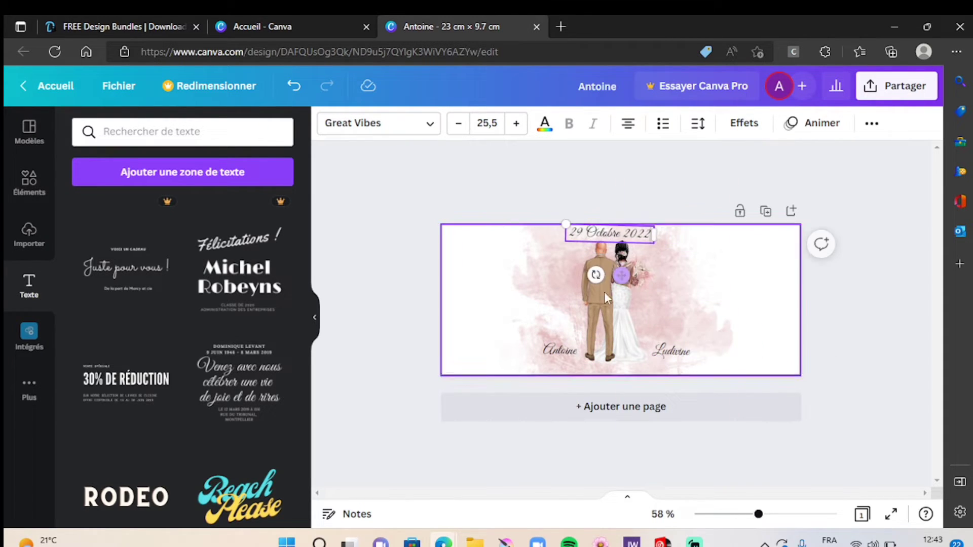
pyautogui.moveTo(566, 223); pyautogui.dragTo(578, 225)
pyautogui.moveTo(602, 275); pyautogui.dragTo(604, 277)
pyautogui.click(729, 304)
pyautogui.click(946, 458)
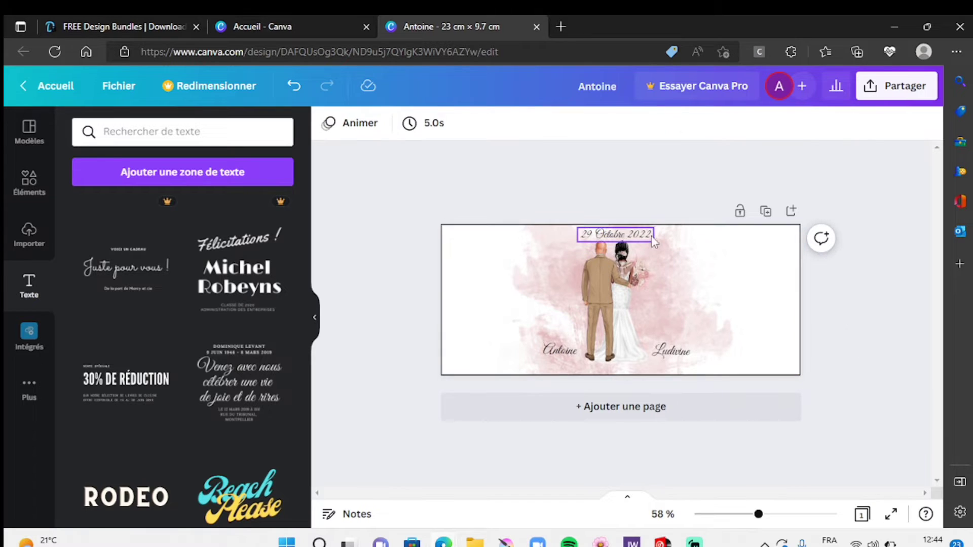
pyautogui.click(651, 237)
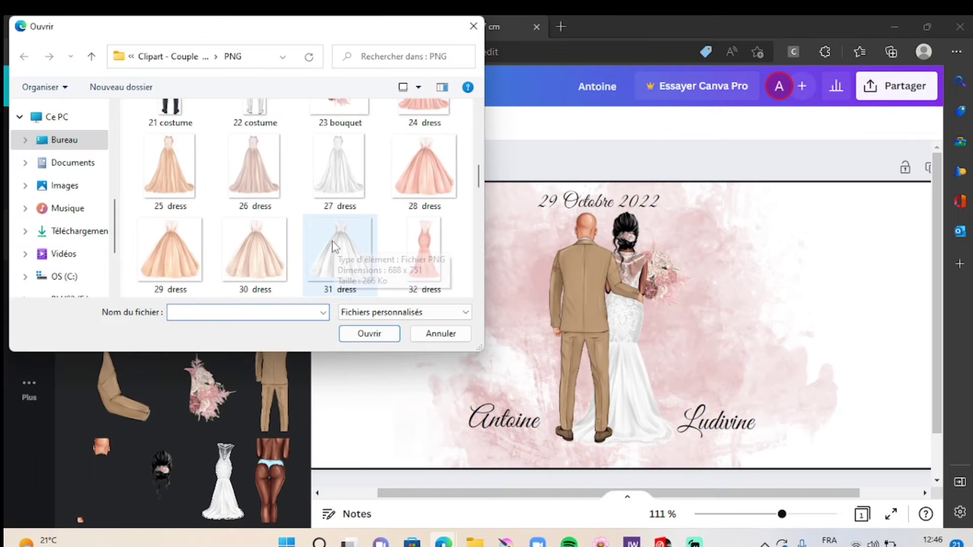
# Step: Import a short dark brown men's hairstyle image from the clipart's PNG folder
pyautogui.scroll(-10, 322, 238)
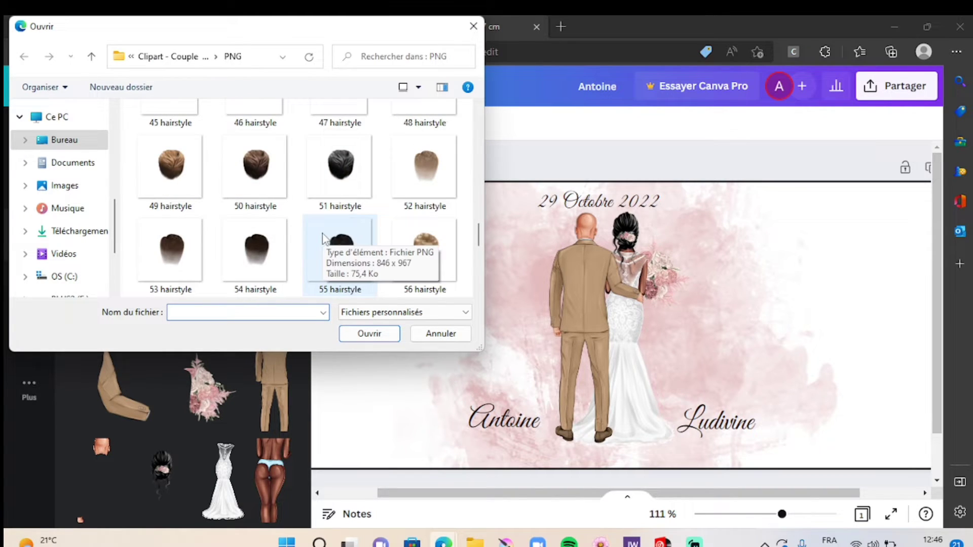
pyautogui.scroll(-3, 277, 239)
pyautogui.scroll(1, 277, 240)
pyautogui.press('Escape')
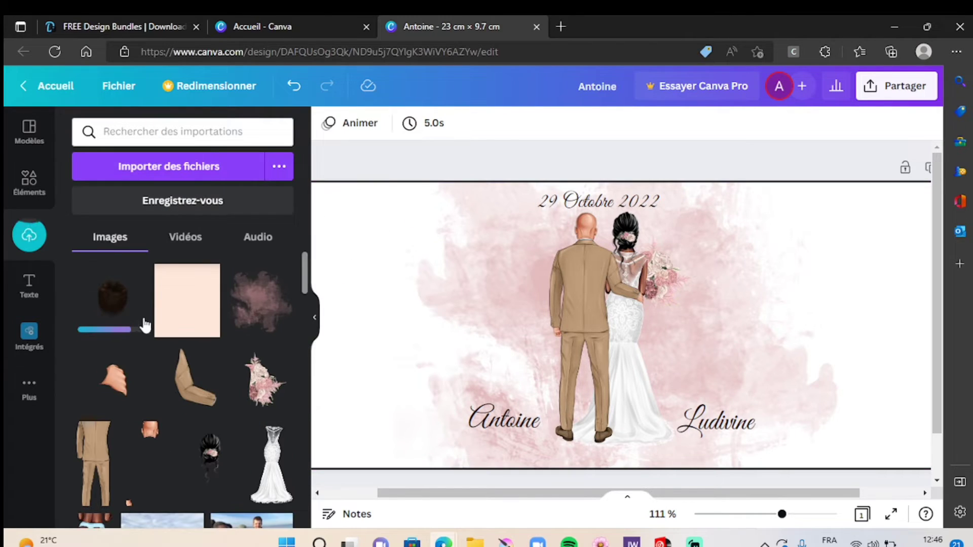
# Step: Add the dark brown hairstyle to the design, shrink it and position it over the groom's bald head so it fits
pyautogui.click(137, 317)
pyautogui.moveTo(708, 241); pyautogui.dragTo(636, 313)
pyautogui.moveTo(616, 365); pyautogui.dragTo(609, 233)
pyautogui.moveTo(630, 181); pyautogui.dragTo(597, 213)
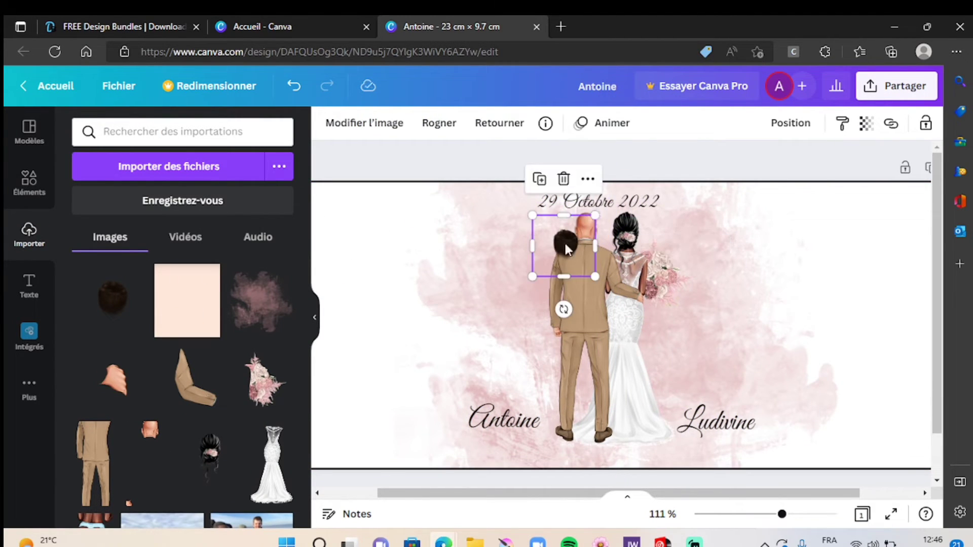
pyautogui.moveTo(568, 243); pyautogui.dragTo(587, 224)
pyautogui.moveTo(552, 260); pyautogui.dragTo(562, 251)
pyautogui.scroll(5, 589, 229)
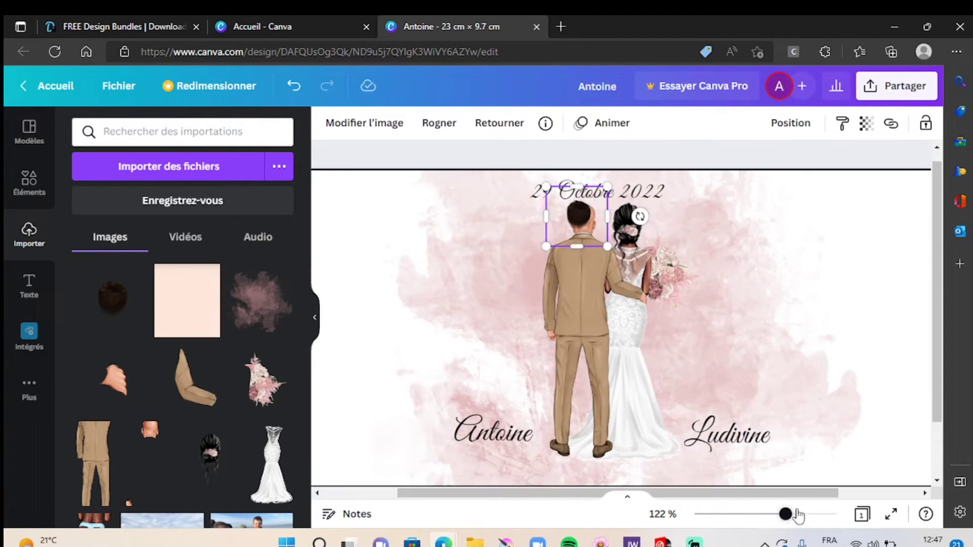
pyautogui.click(692, 349)
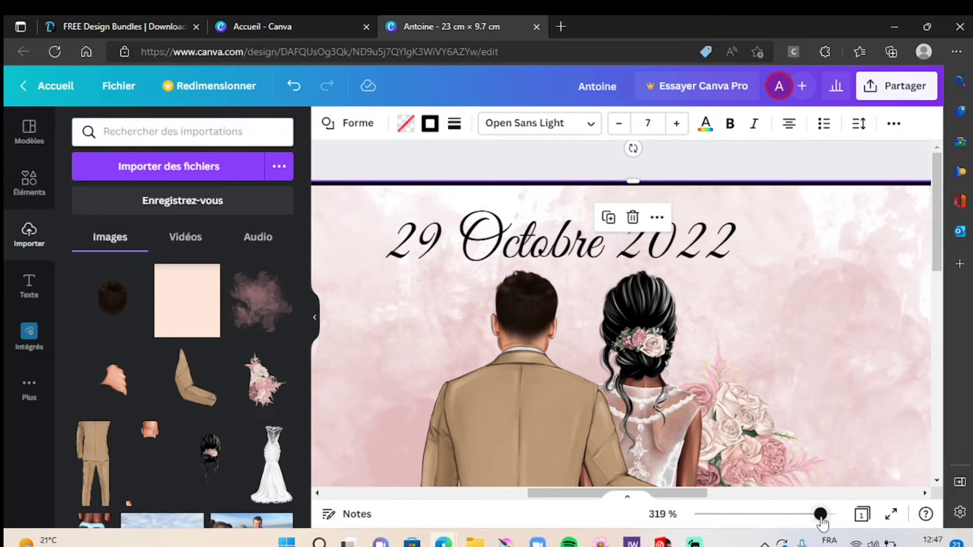
pyautogui.moveTo(821, 514); pyautogui.dragTo(781, 514)
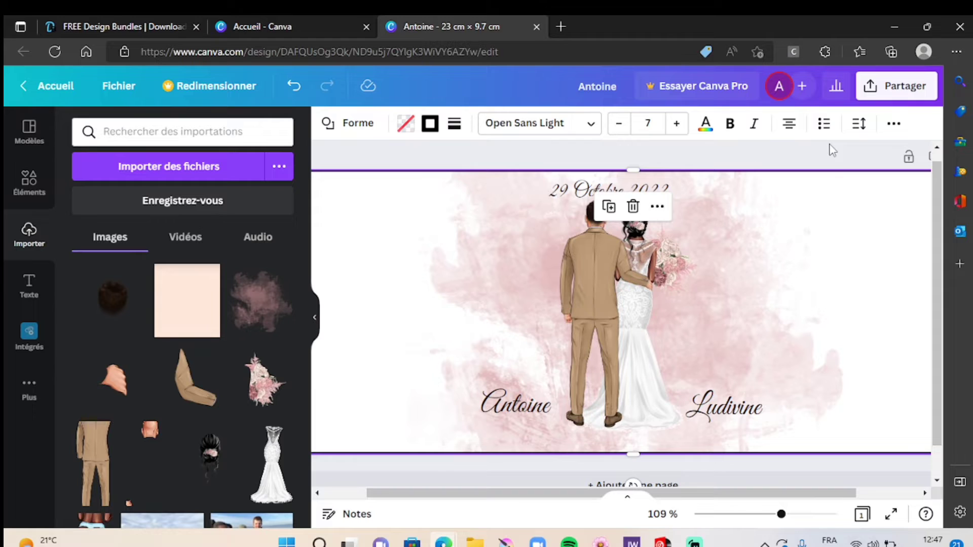
pyautogui.click(833, 167)
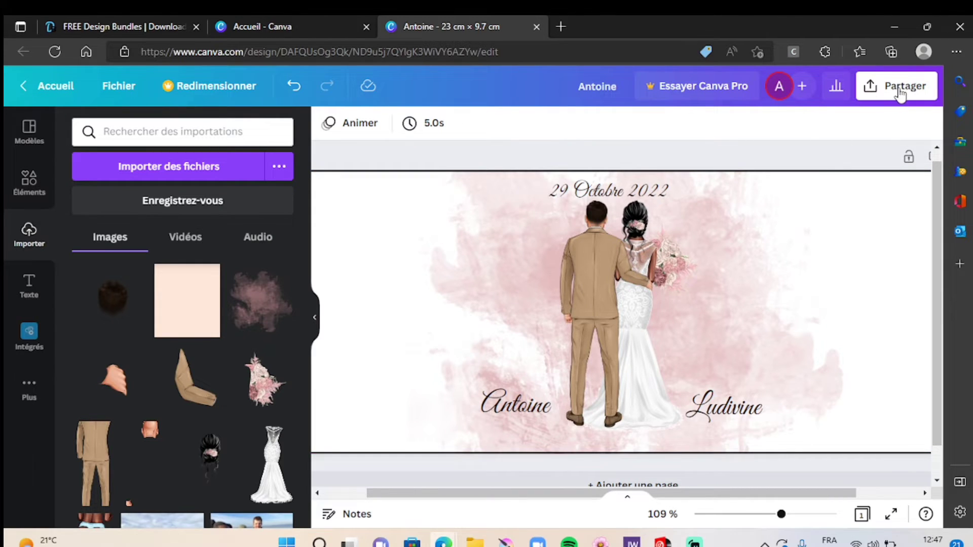
# Step: Download the finished design as a PNG file
pyautogui.click(900, 91)
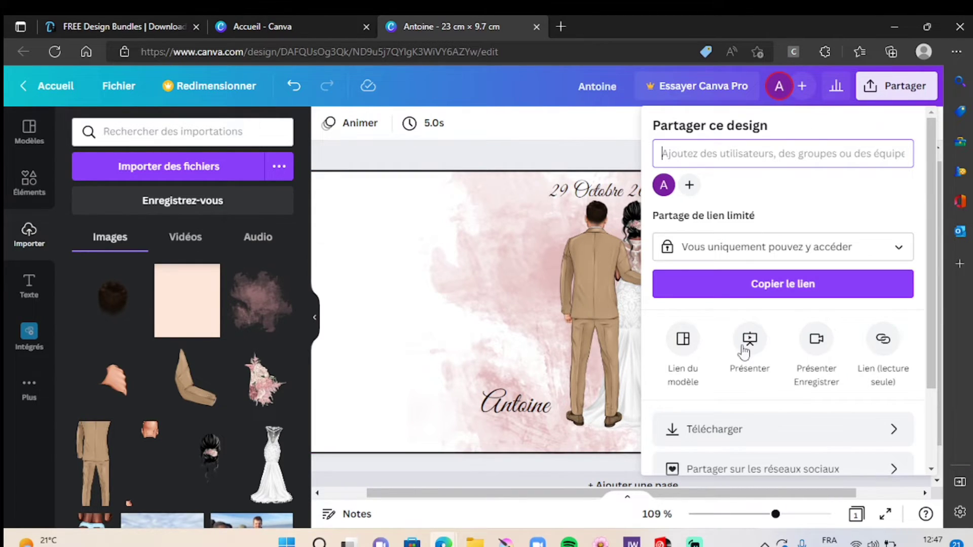
pyautogui.click(760, 434)
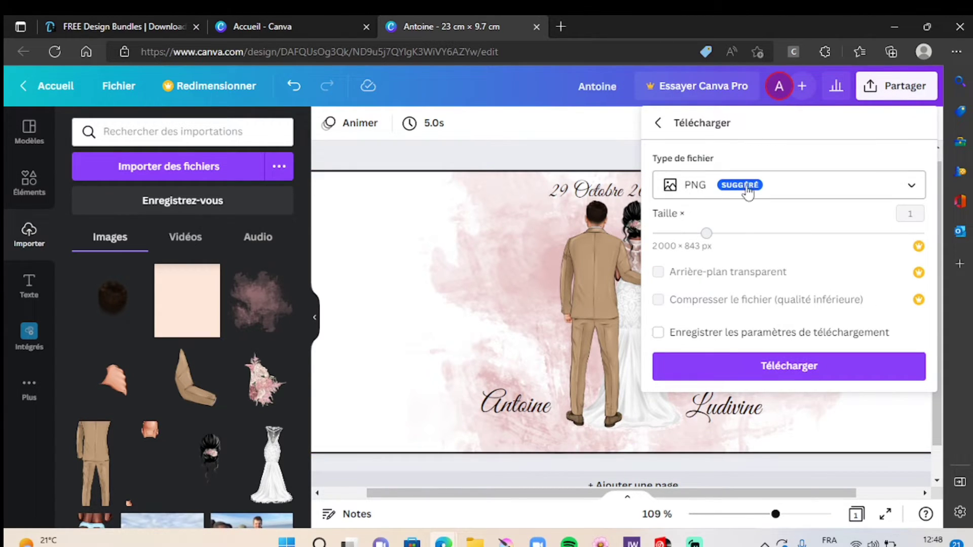
pyautogui.click(813, 368)
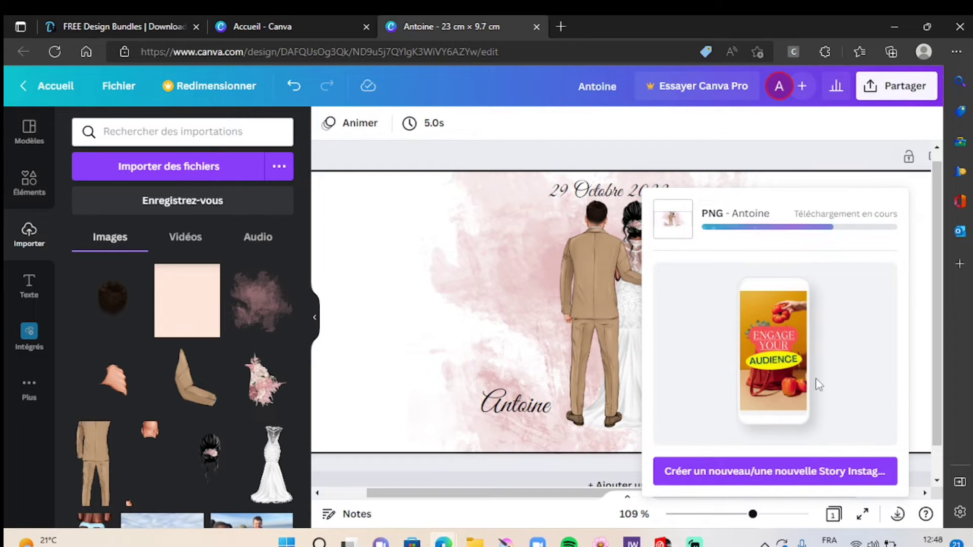
# Step: Switch to Sawgrass Print Manager, open the downloaded PNG from the Téléchargements folder and display its print job's size and copy settings
pyautogui.click(767, 543)
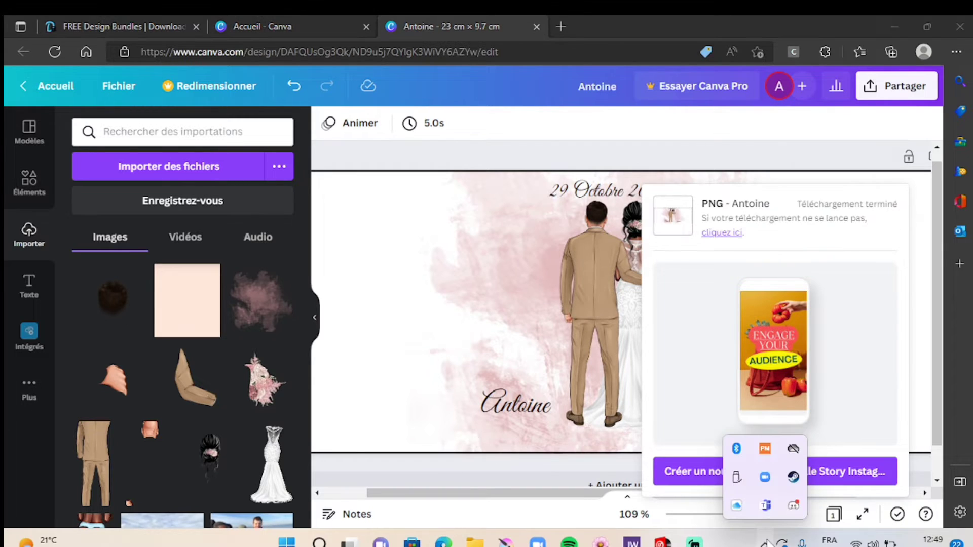
pyautogui.rightClick(765, 451)
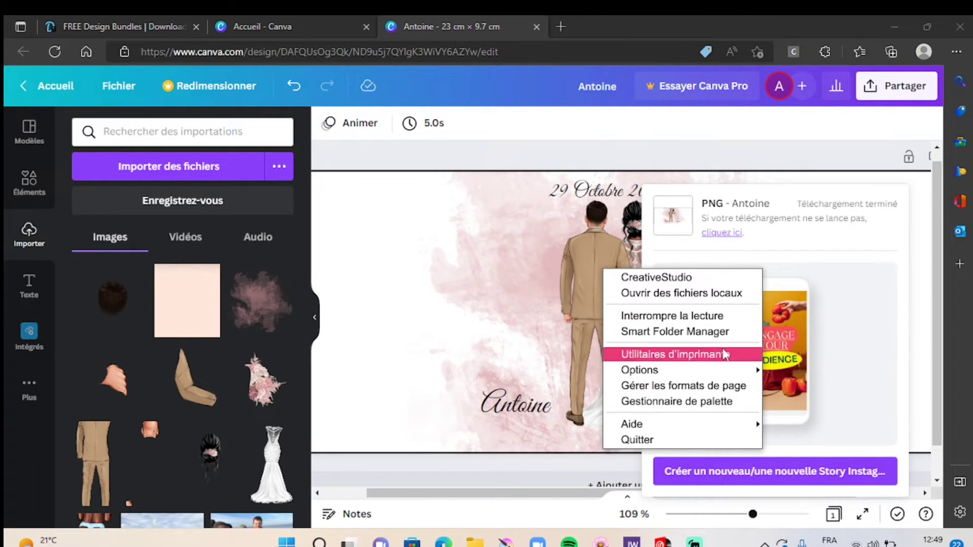
pyautogui.click(667, 298)
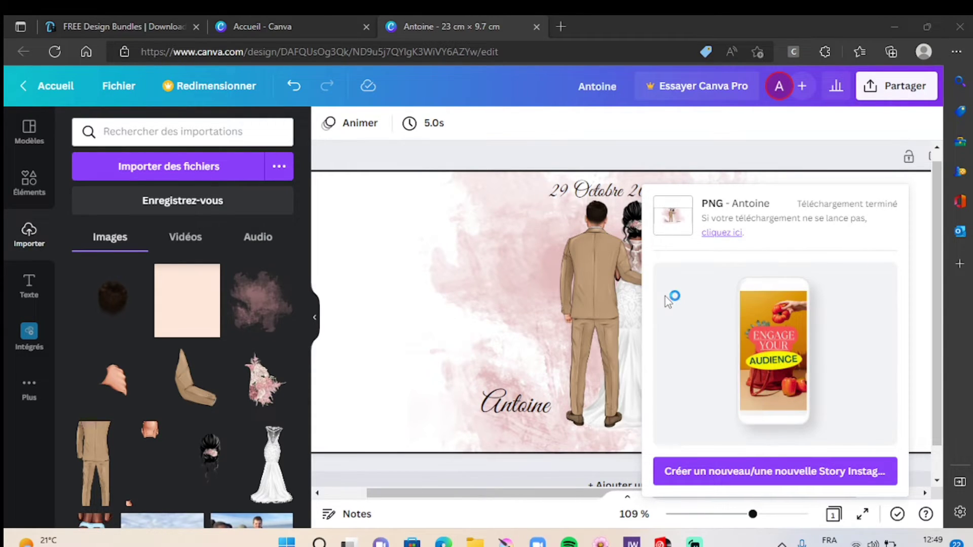
pyautogui.scroll(5, 390, 238)
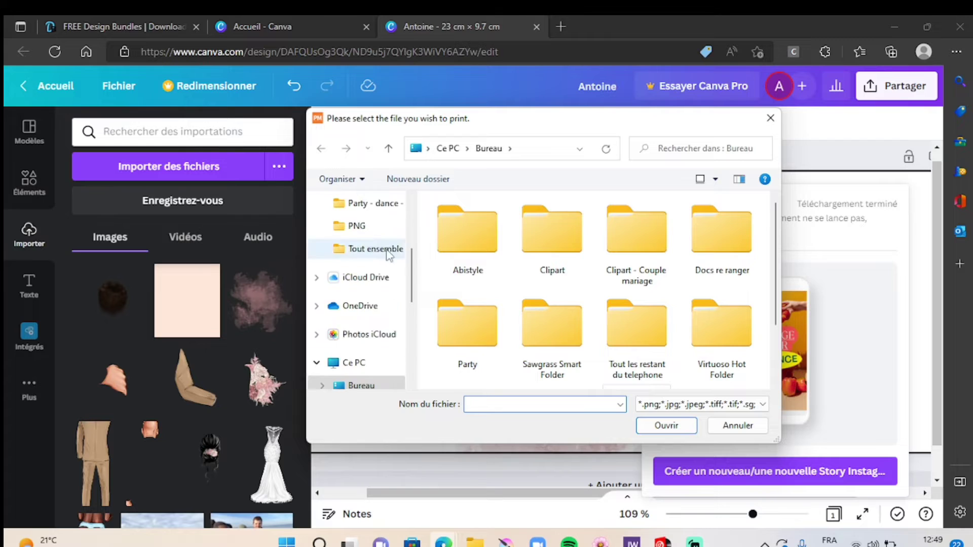
pyautogui.click(369, 254)
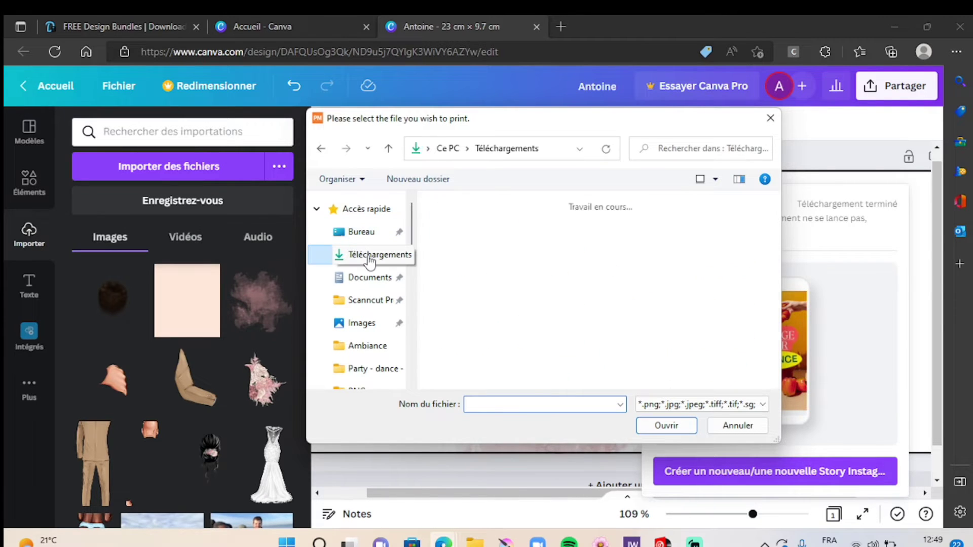
pyautogui.doubleClick(464, 273)
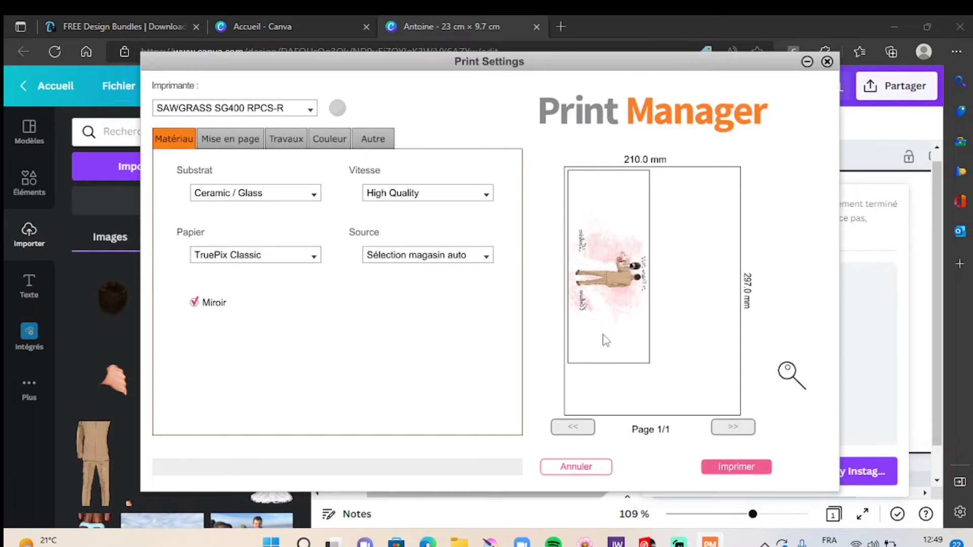
pyautogui.click(285, 145)
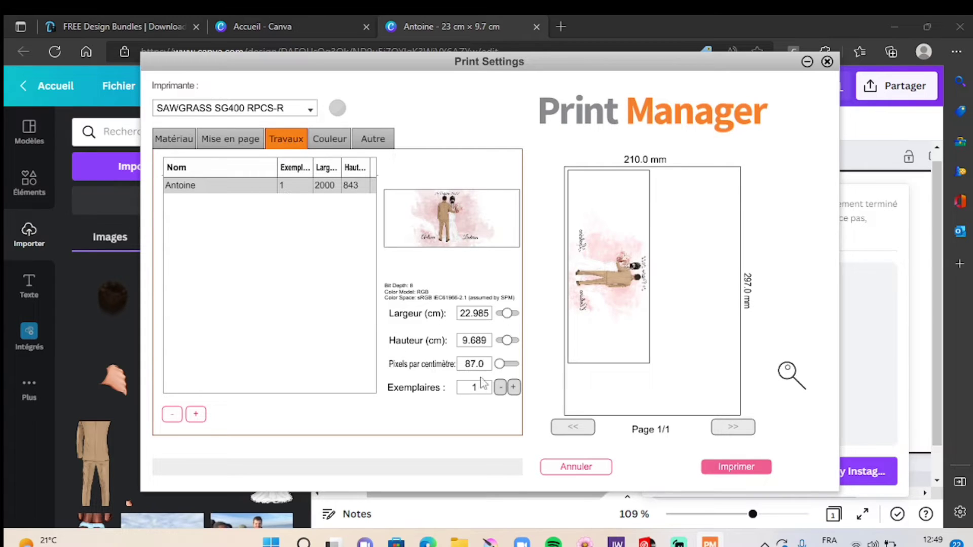